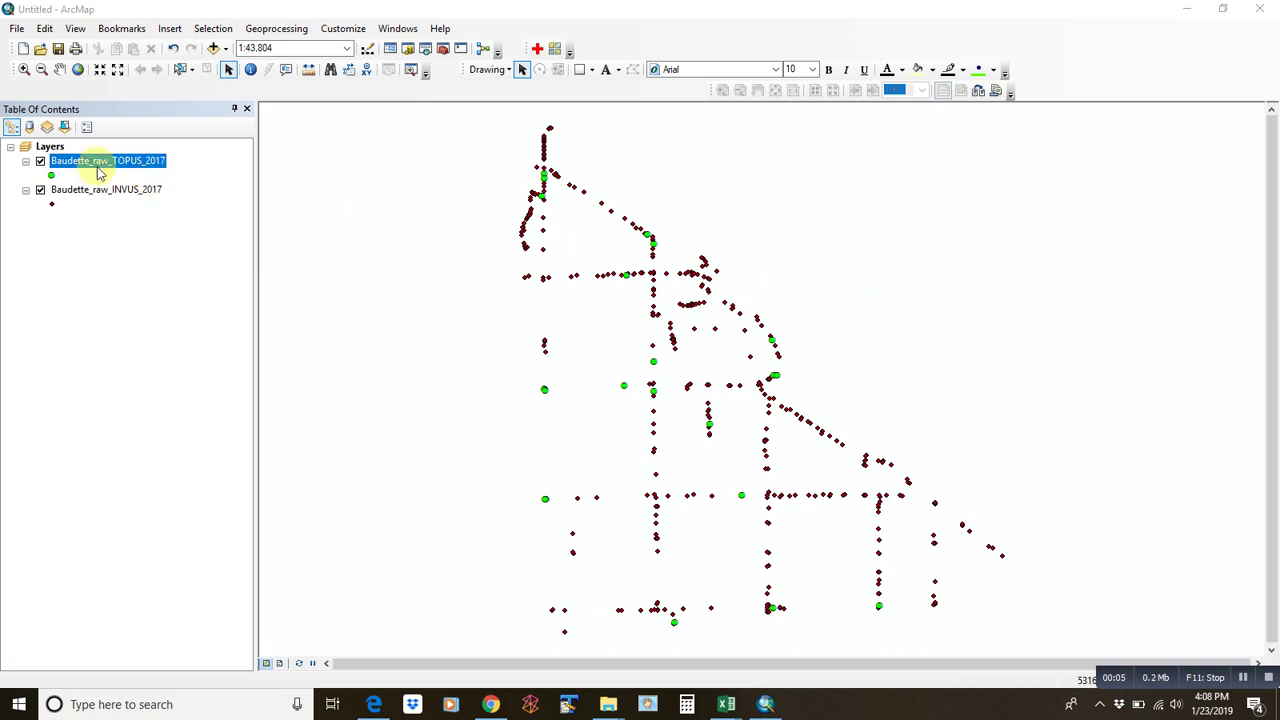
- Toggle the TOPUS layer's visibility and check the MDUS column in its attribute table
left_click(40, 162)
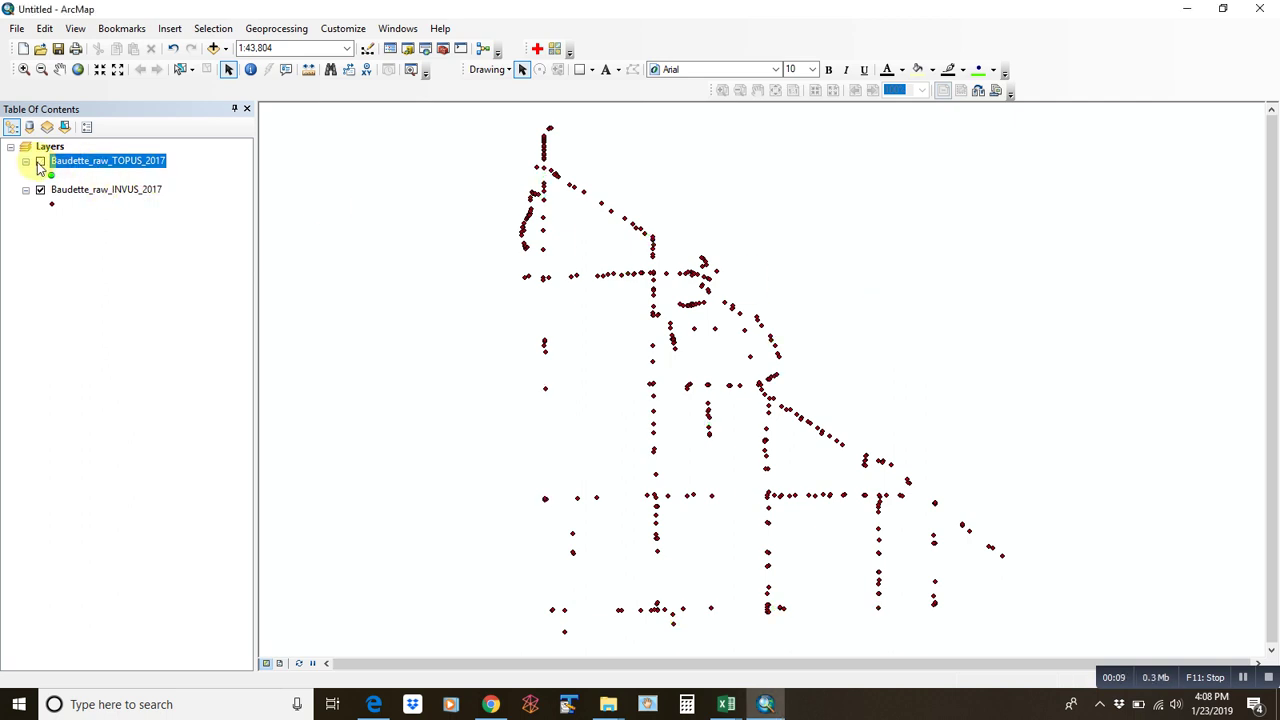
left_click(40, 162)
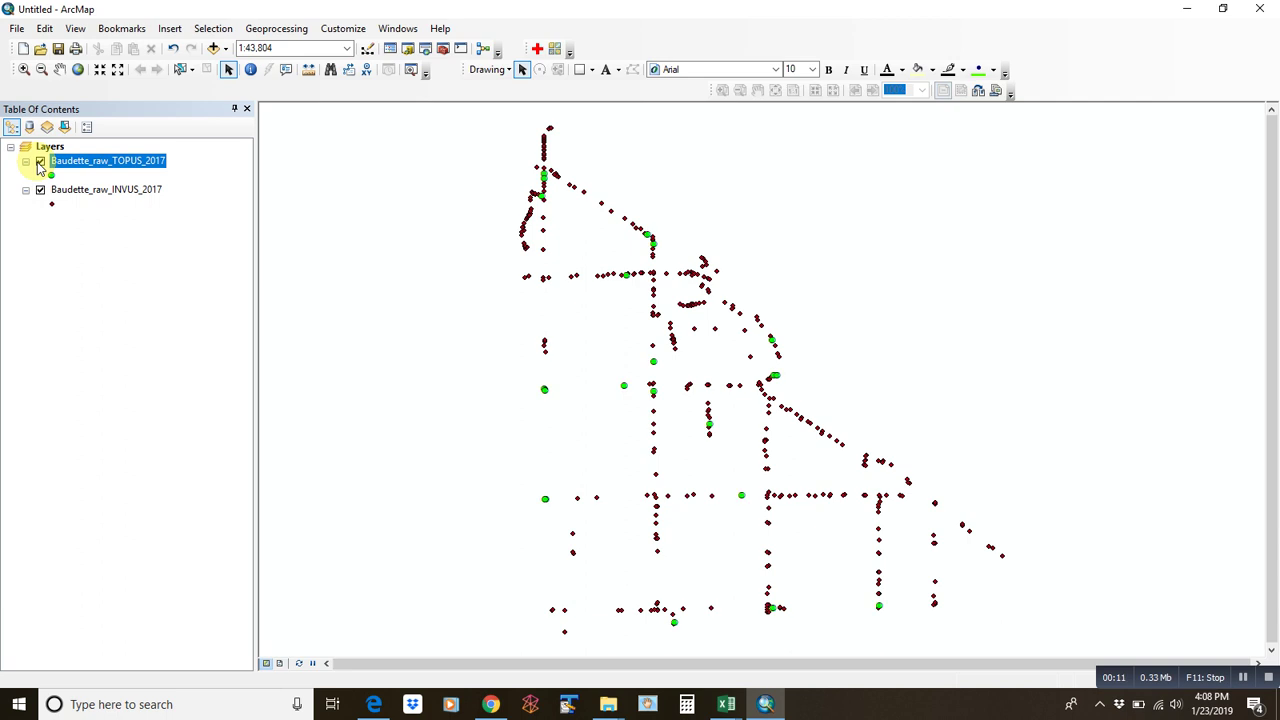
right_click(127, 168)
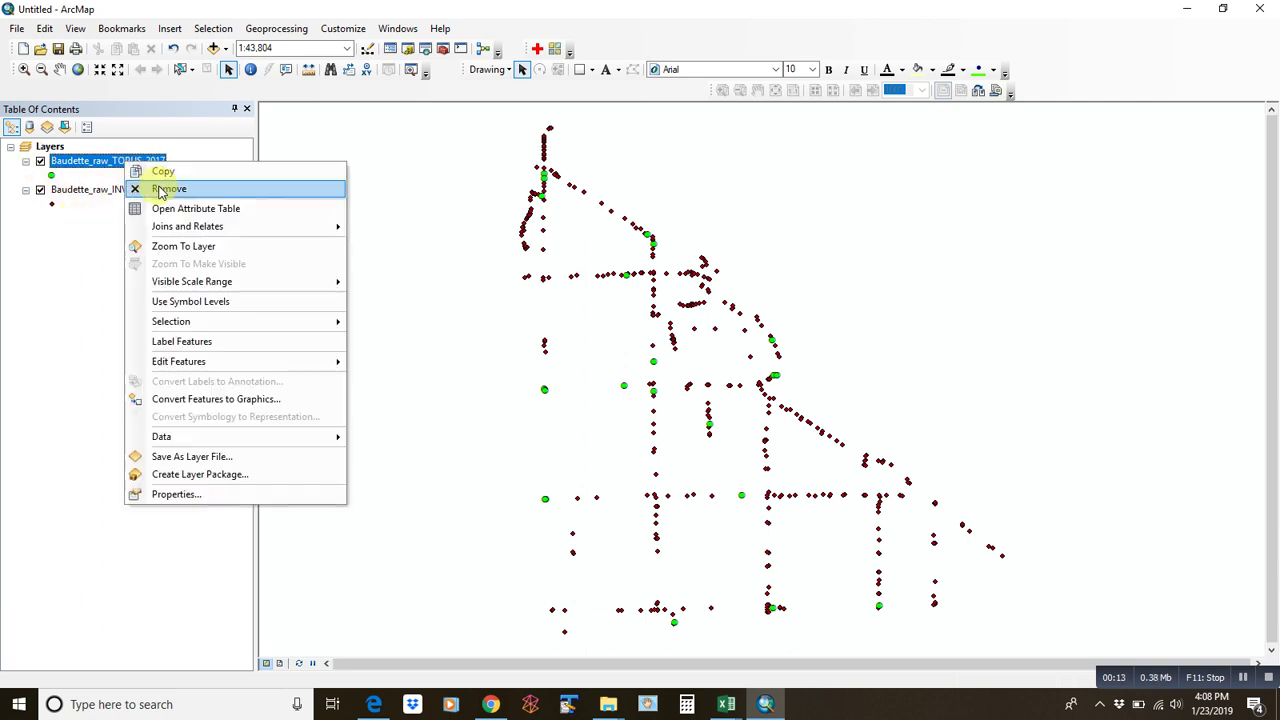
left_click(166, 208)
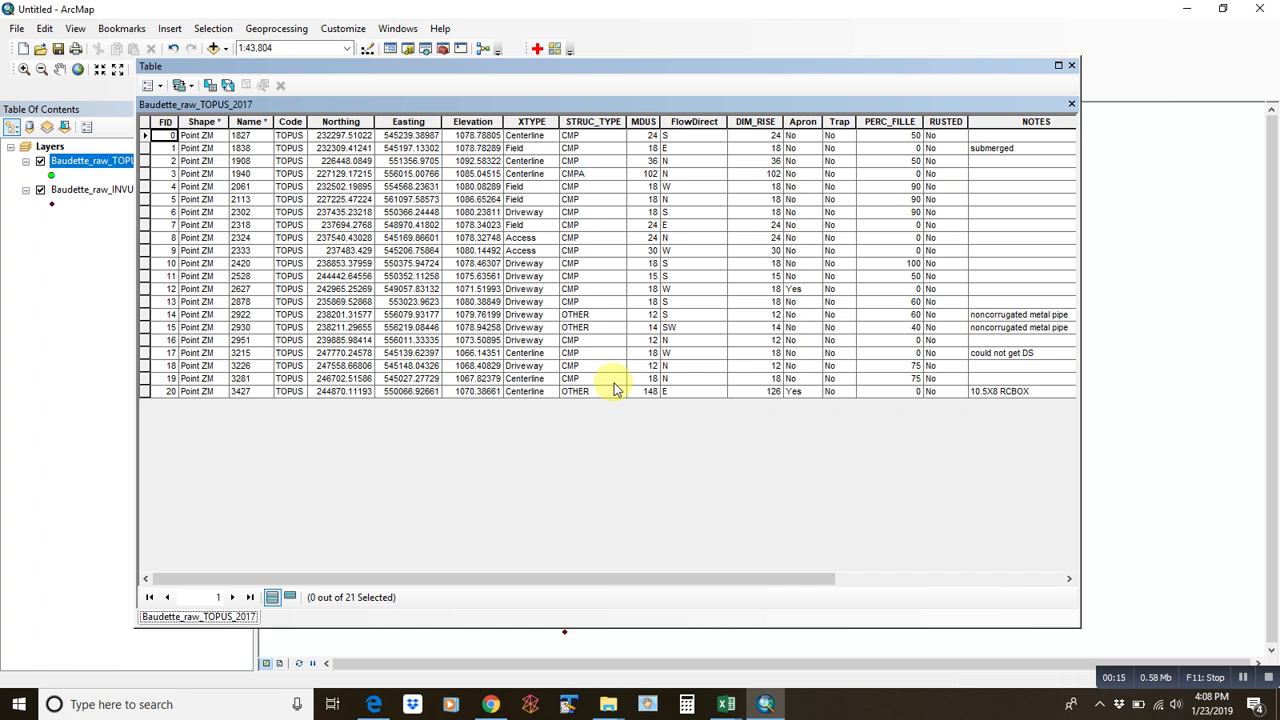
left_click(643, 121)
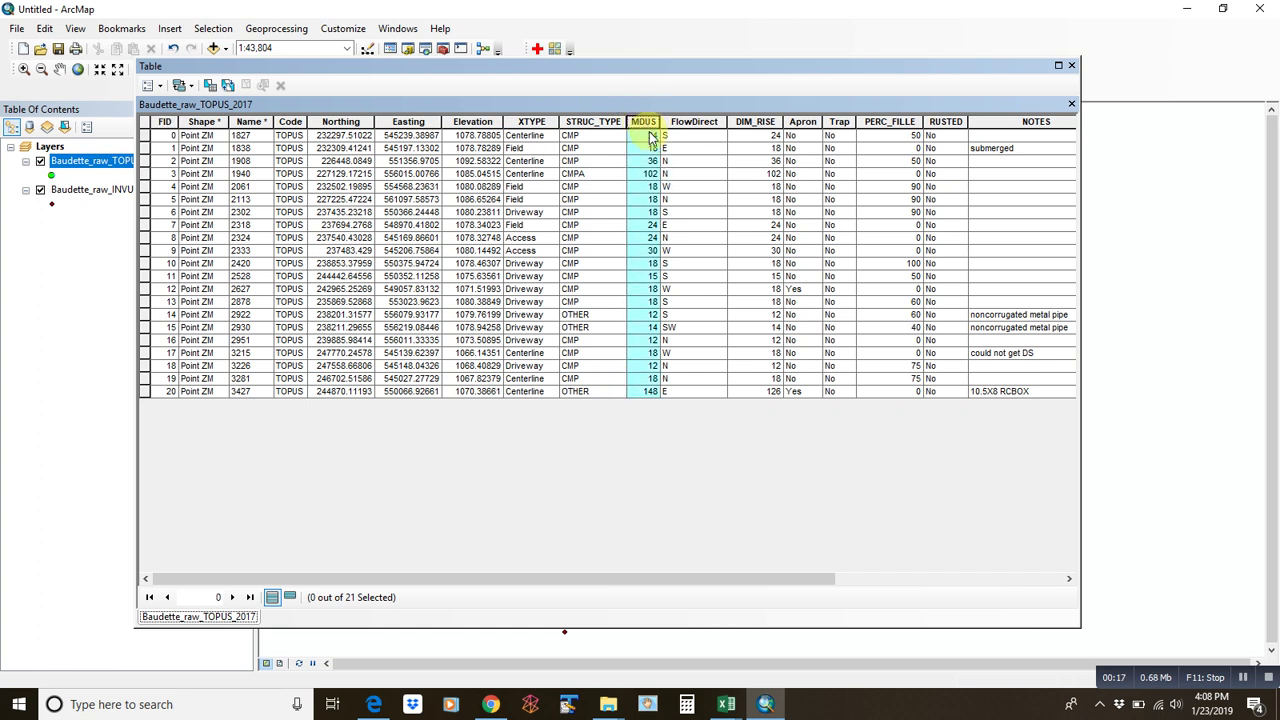
left_click(1071, 66)
- Look over the INVUS attribute table's columns, then briefly check the Geoprocessing menu
left_click(105, 190)
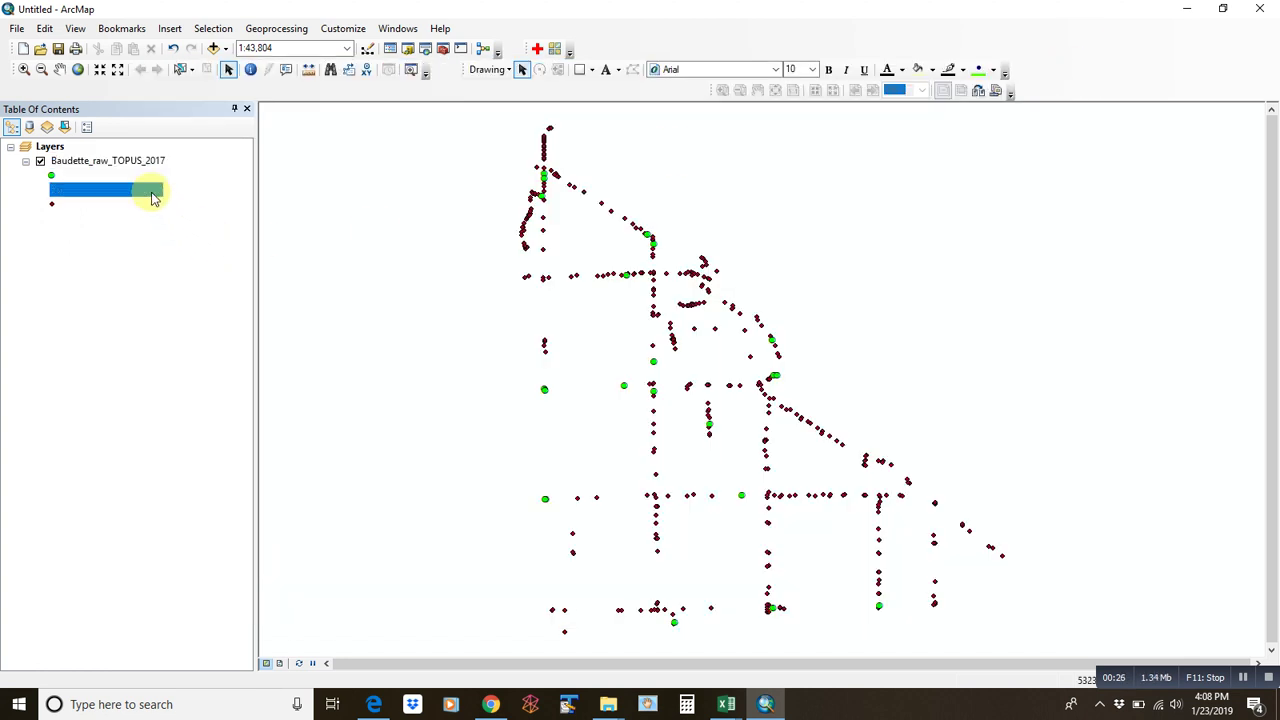
right_click(152, 190)
left_click(166, 237)
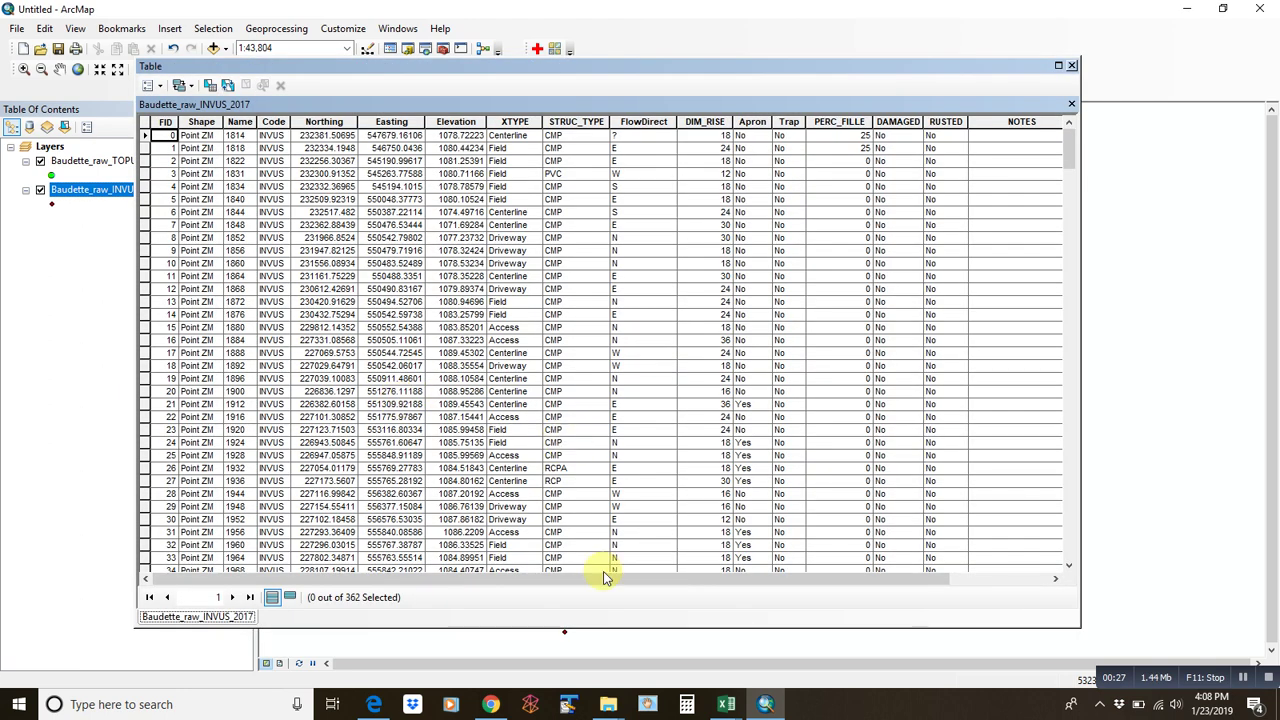
left_click_drag(609, 583, 729, 585)
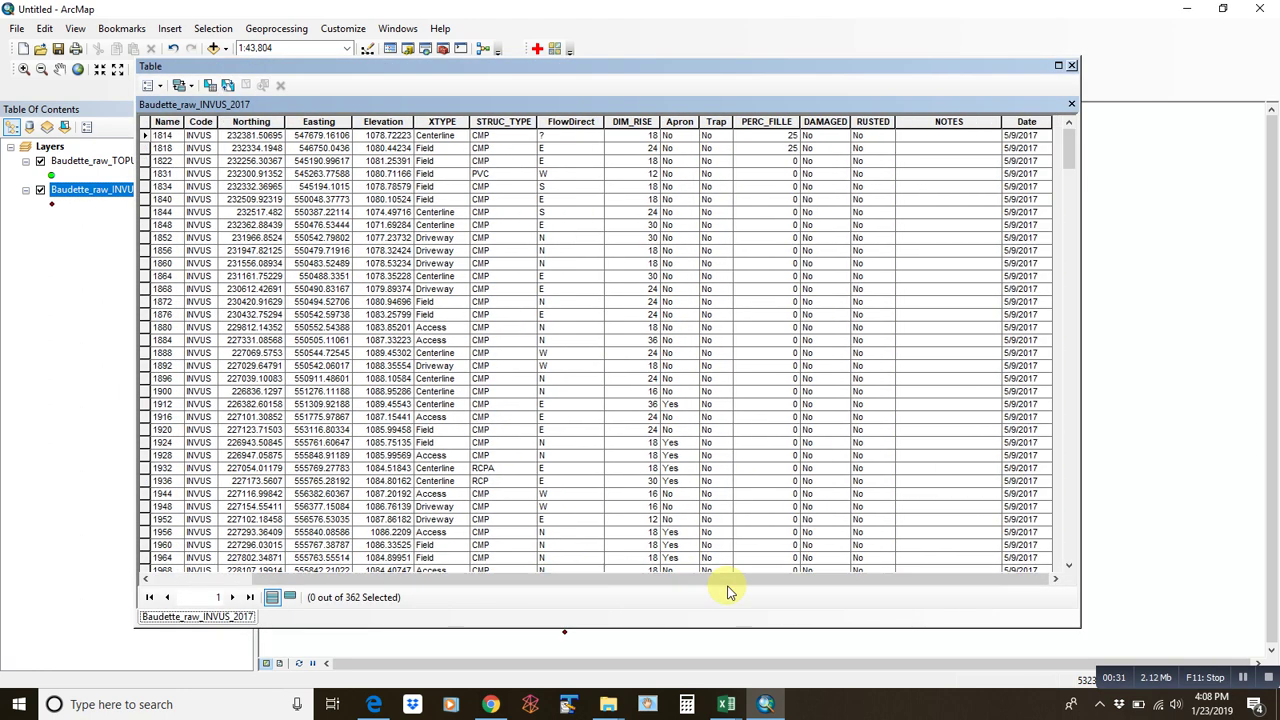
left_click(1072, 66)
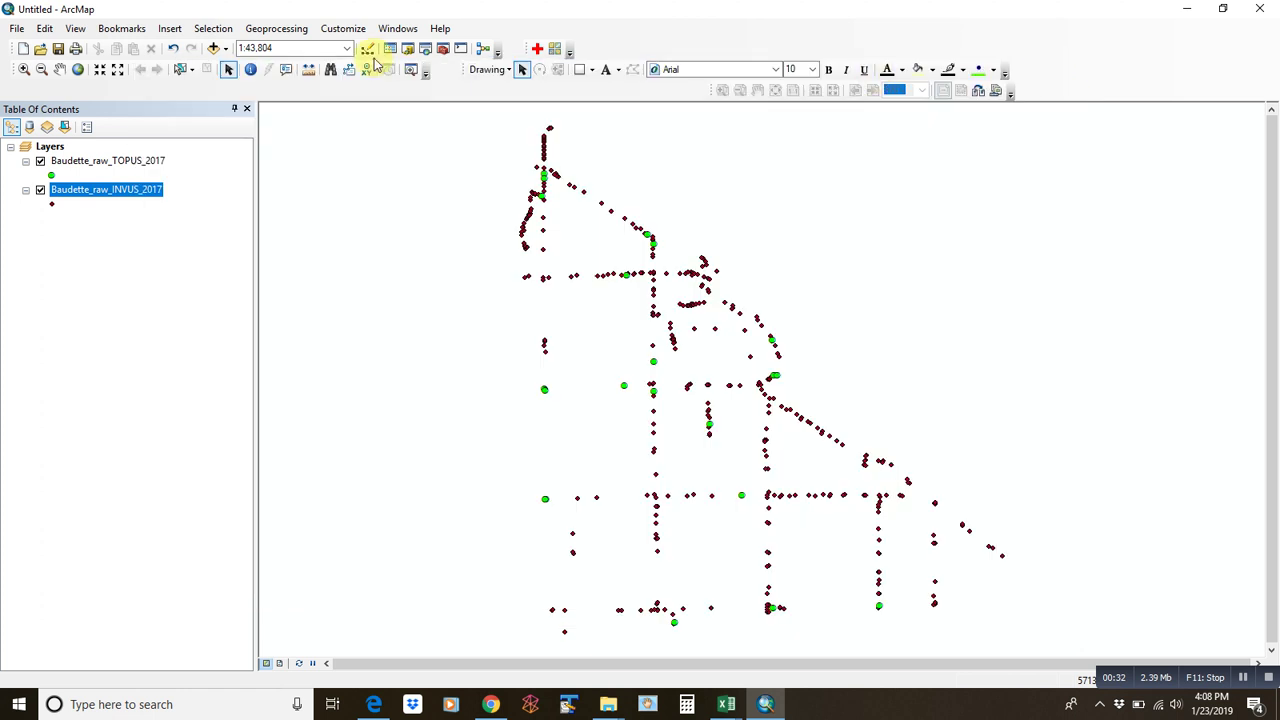
left_click(296, 30)
left_click(354, 8)
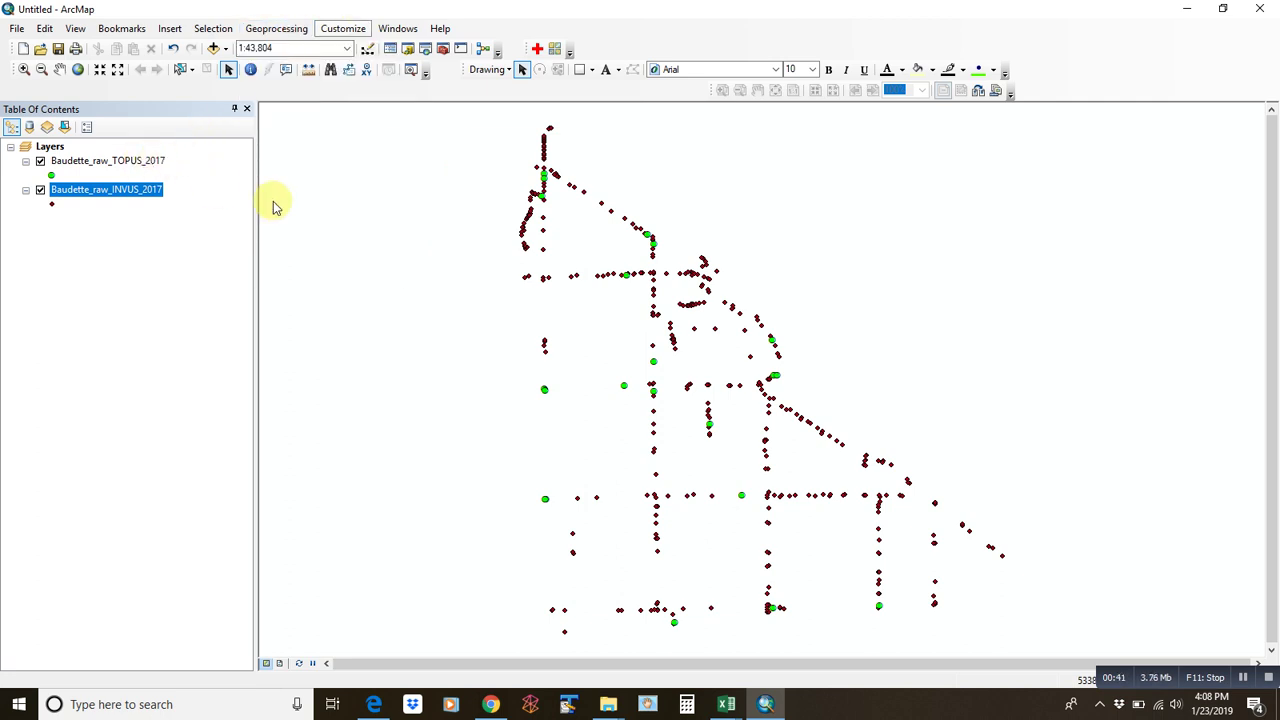
- Inspect the MDUS field properties in the TOPUS attribute table without changing them
left_click(135, 162)
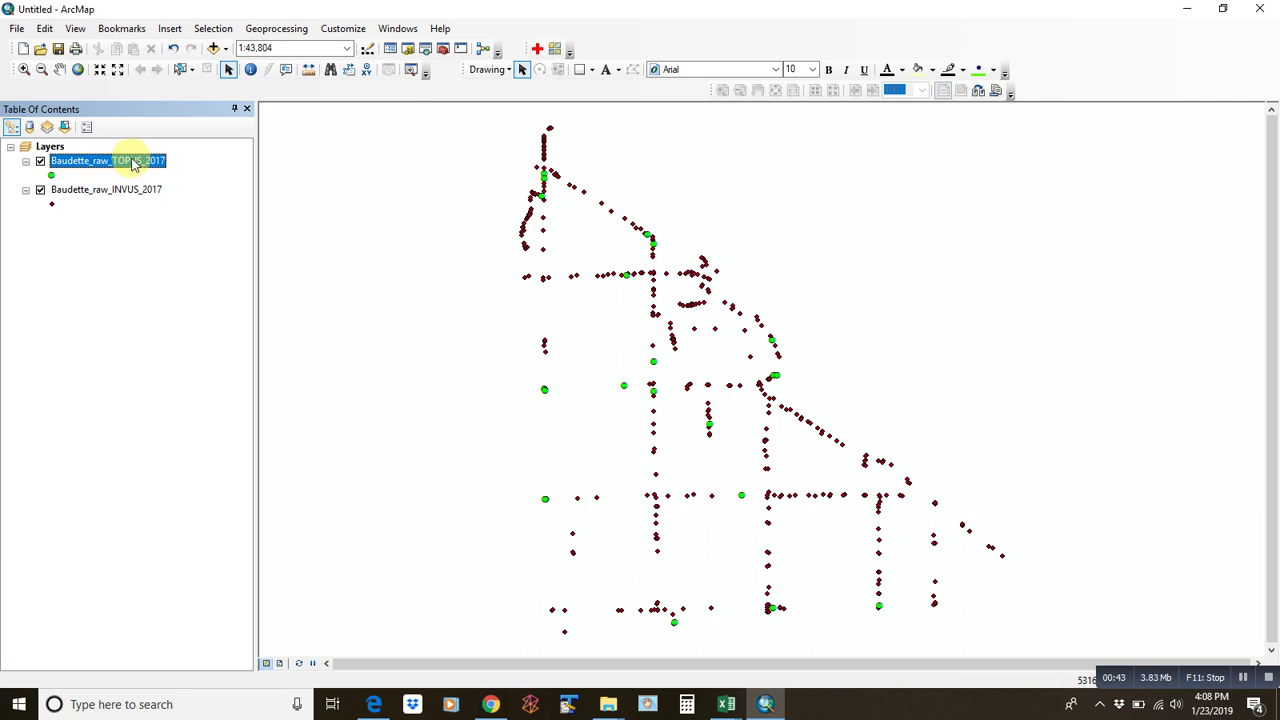
right_click(135, 165)
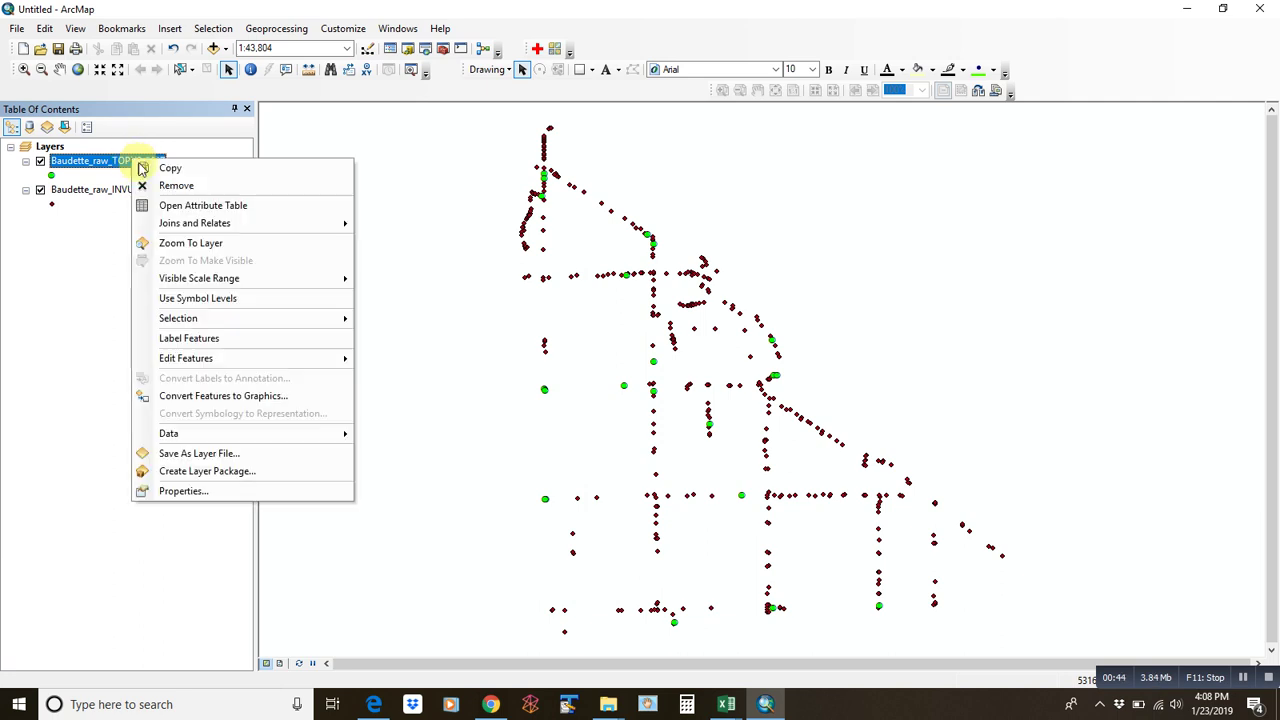
left_click(183, 207)
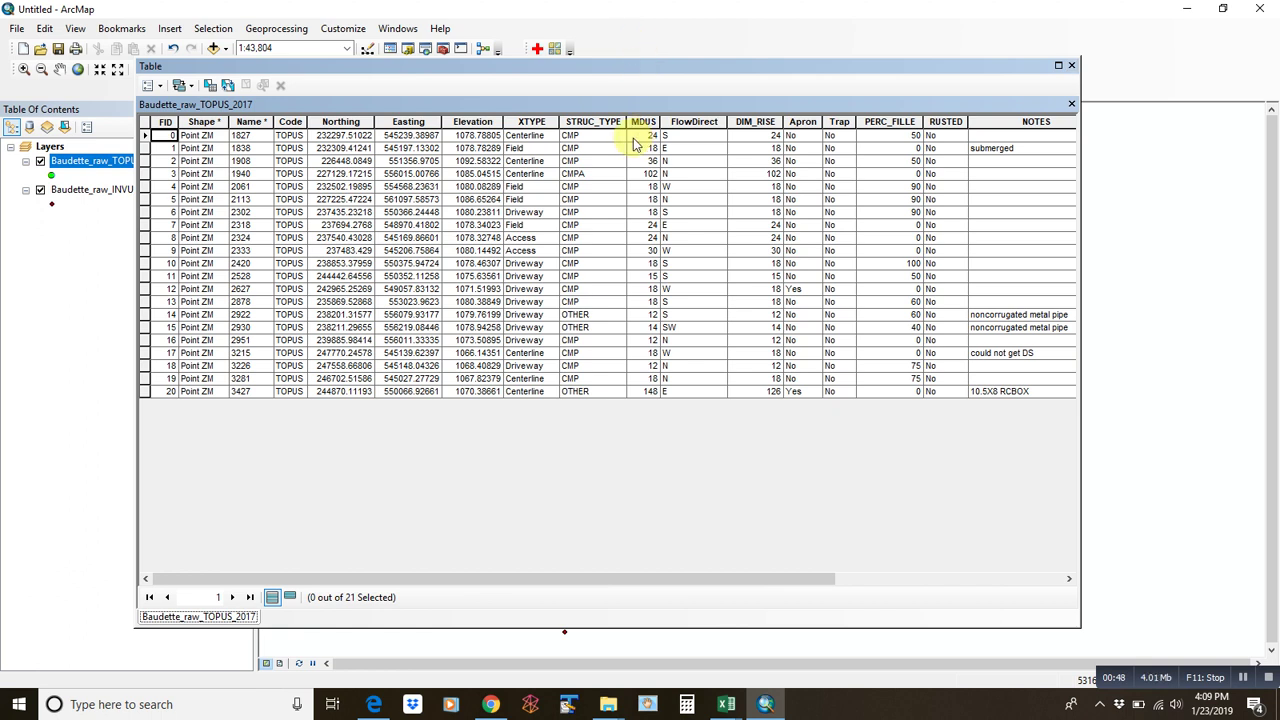
left_click(943, 125)
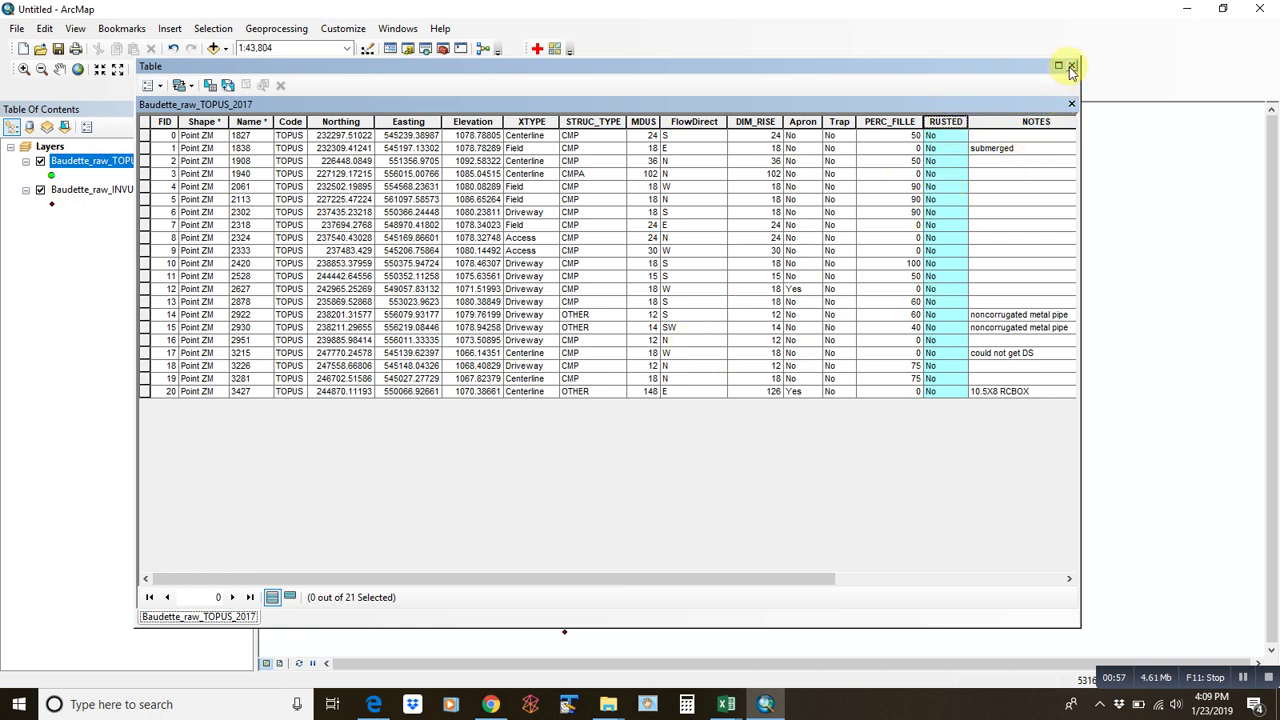
left_click(640, 122)
right_click(680, 382)
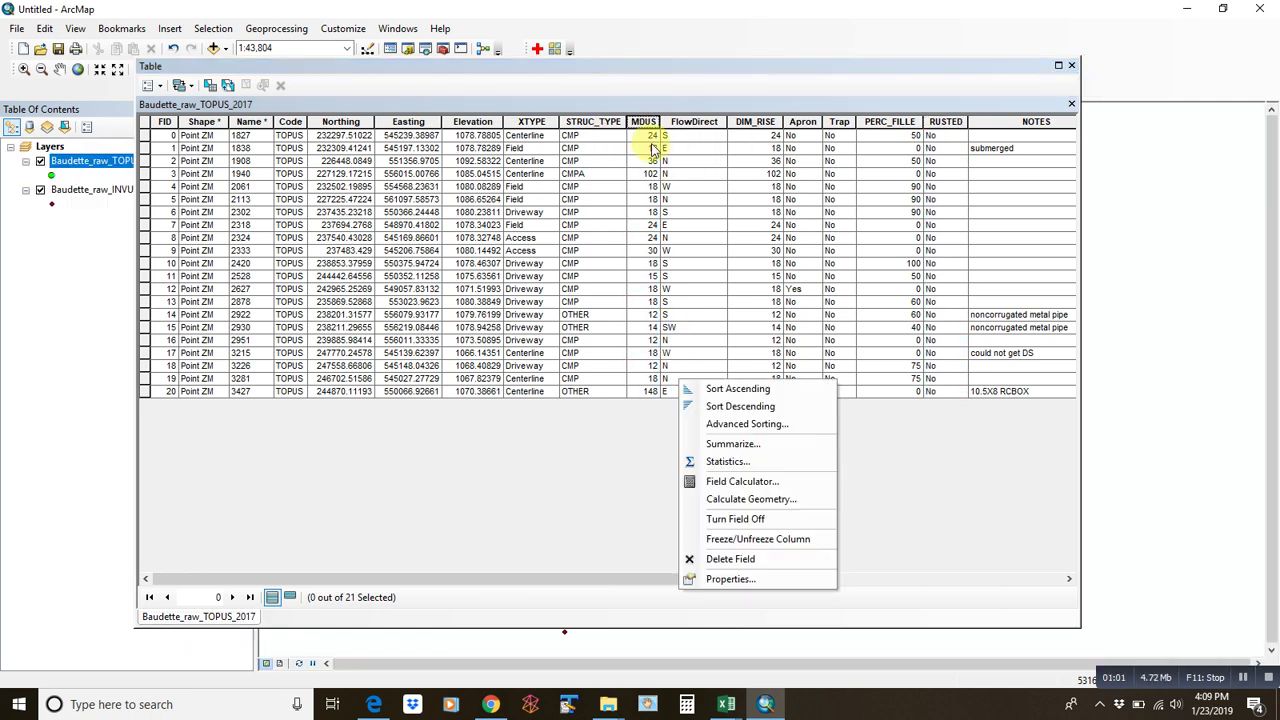
left_click(745, 582)
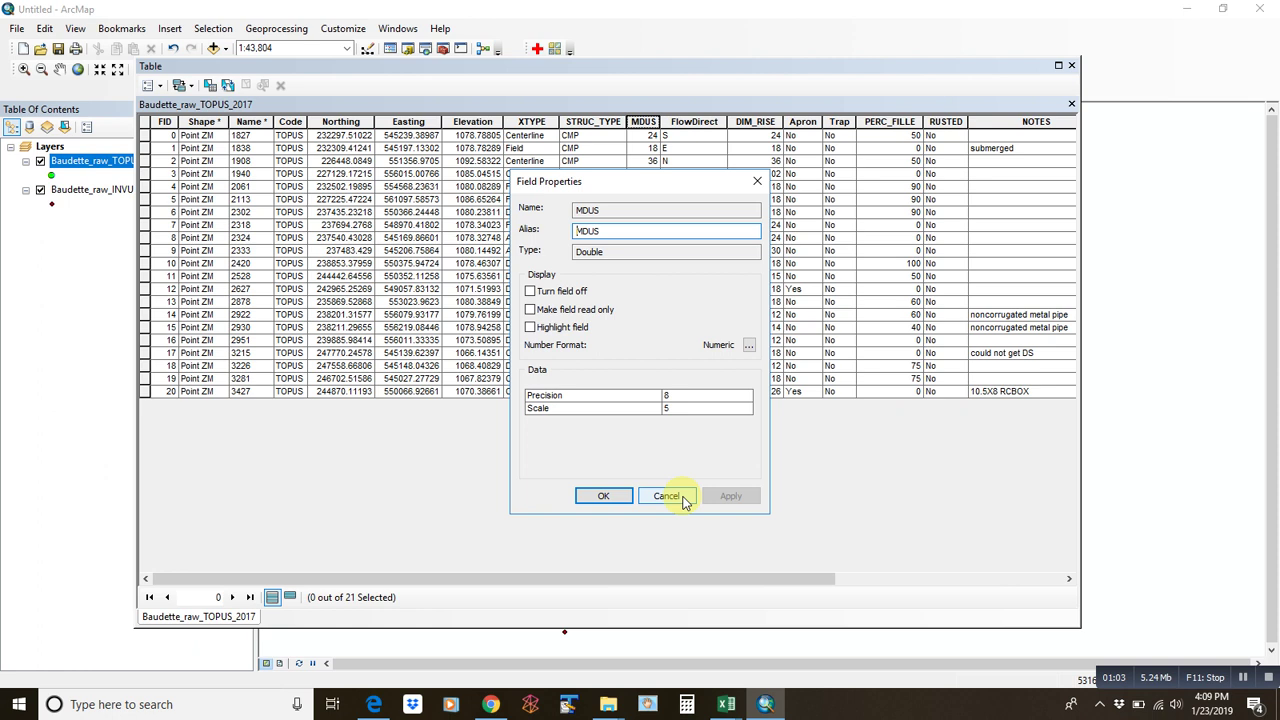
left_click(684, 498)
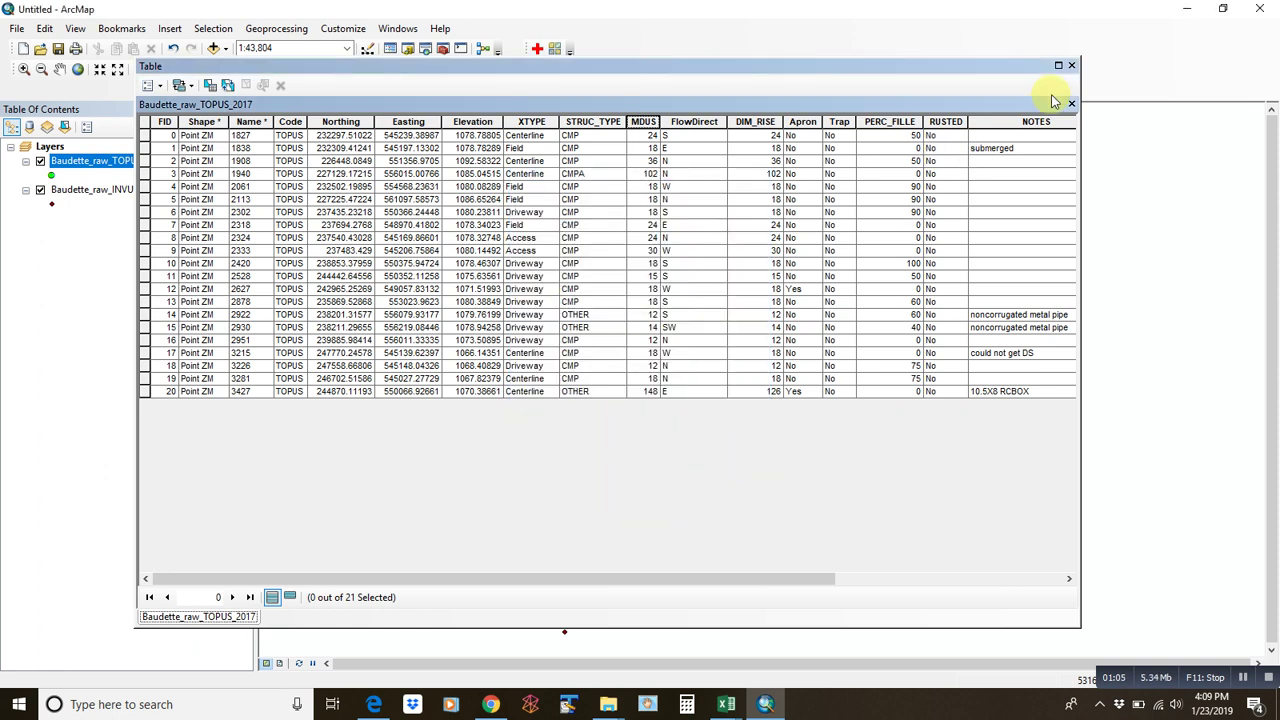
left_click(1071, 67)
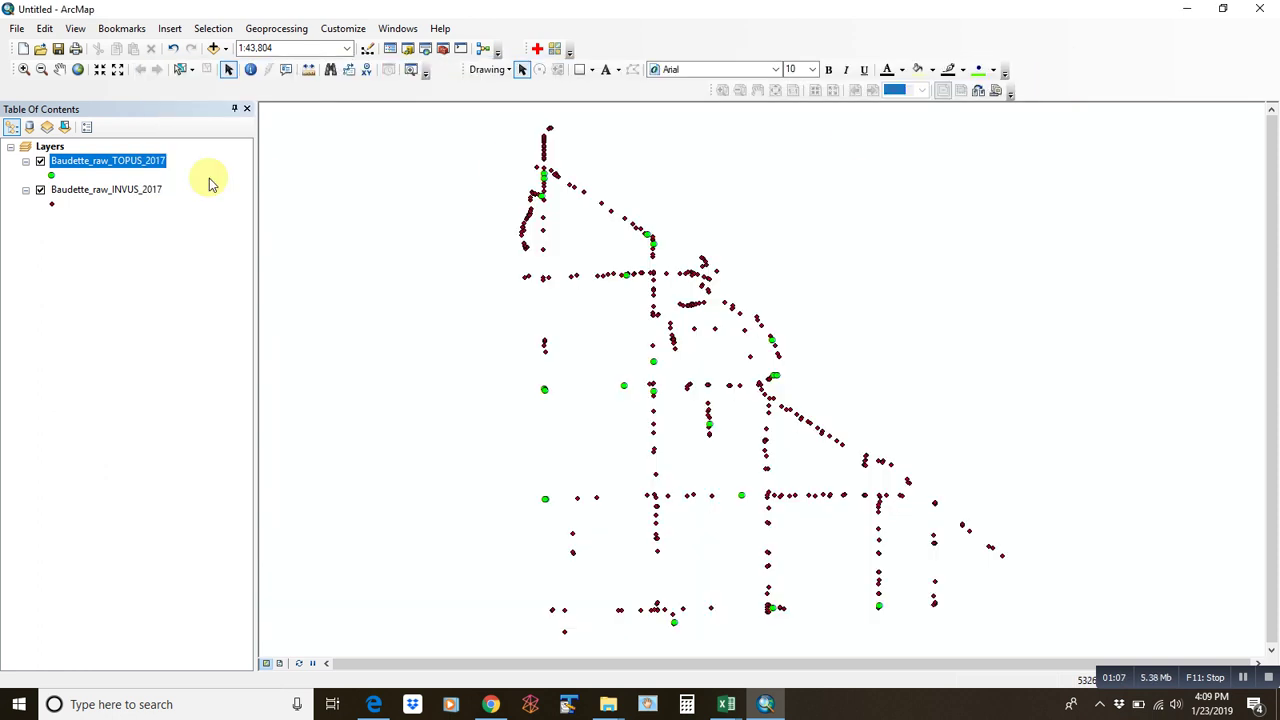
- Add a Double field named MDUS to the INVUS attribute table, then close the table
left_click(151, 192)
right_click(151, 192)
left_click(184, 237)
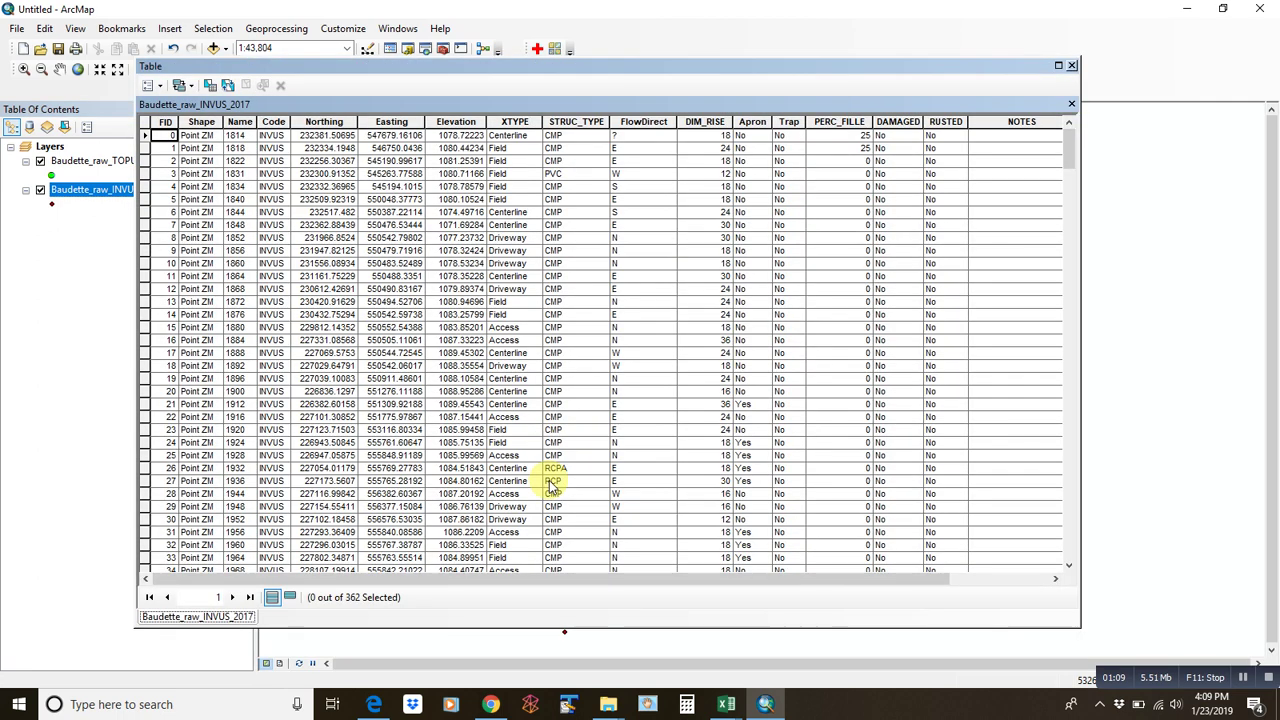
left_click_drag(547, 583, 663, 583)
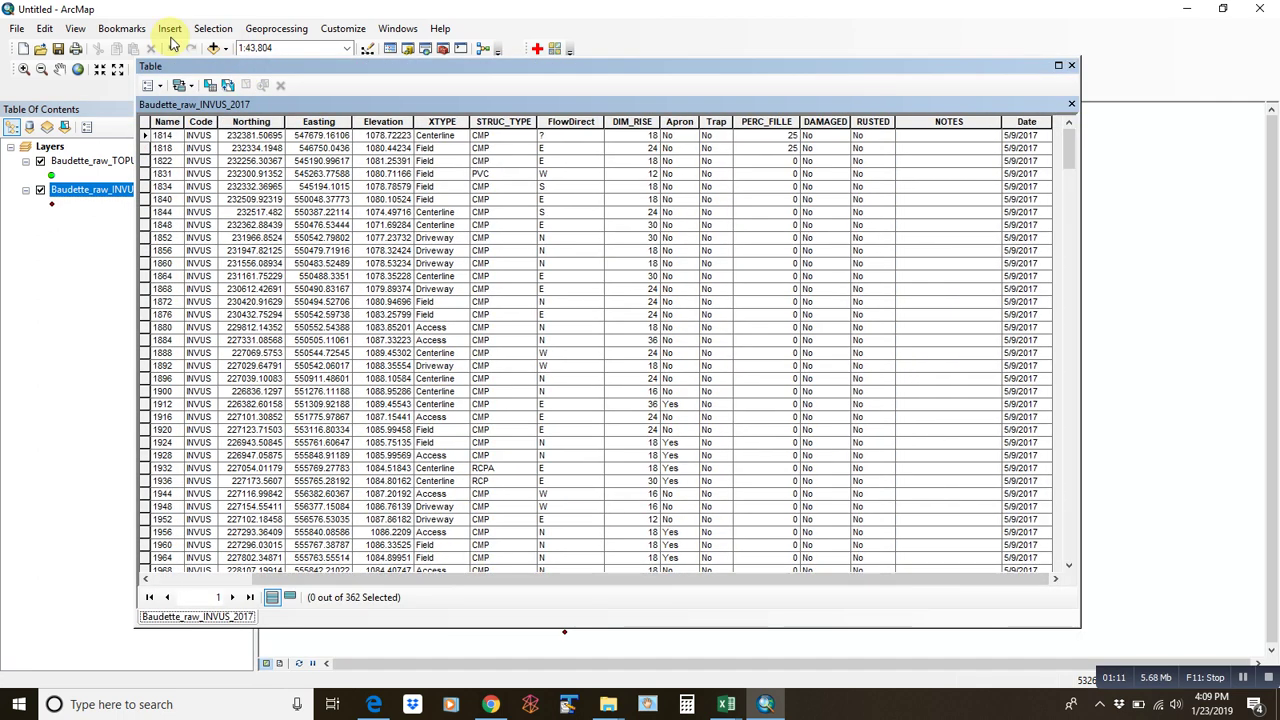
left_click(152, 86)
left_click(190, 197)
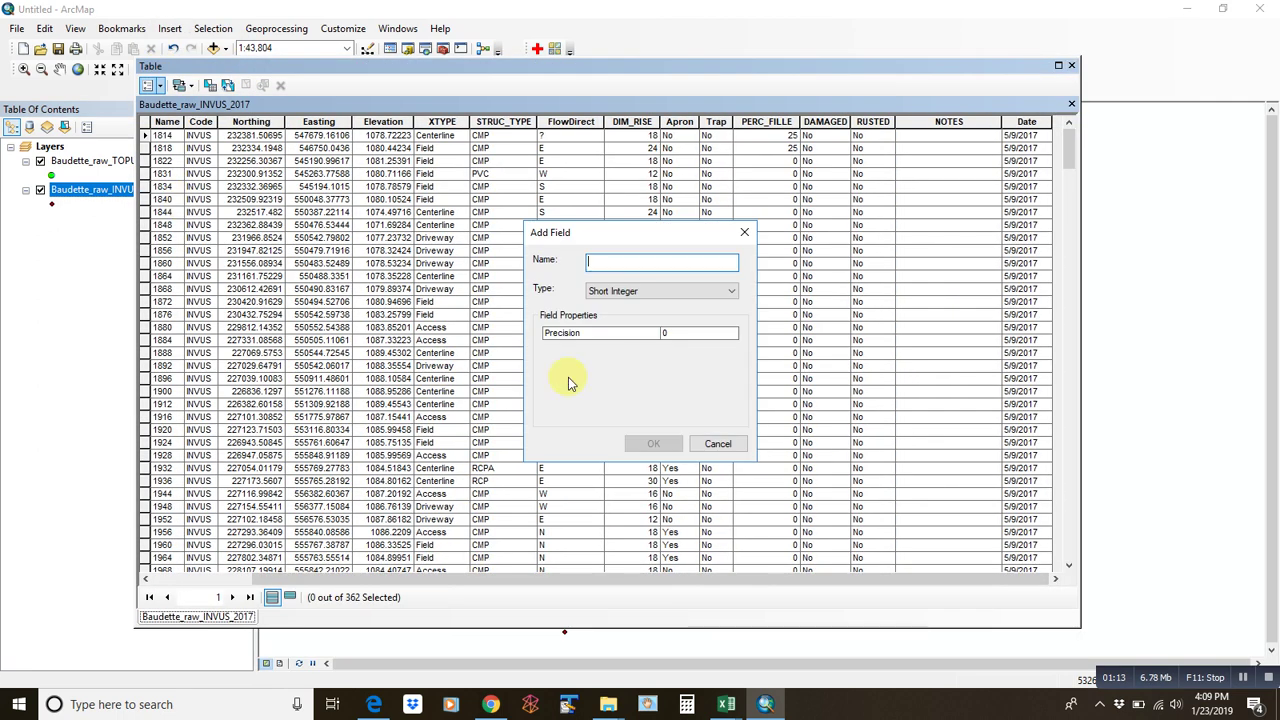
left_click(642, 294)
left_click(628, 339)
left_click(622, 261)
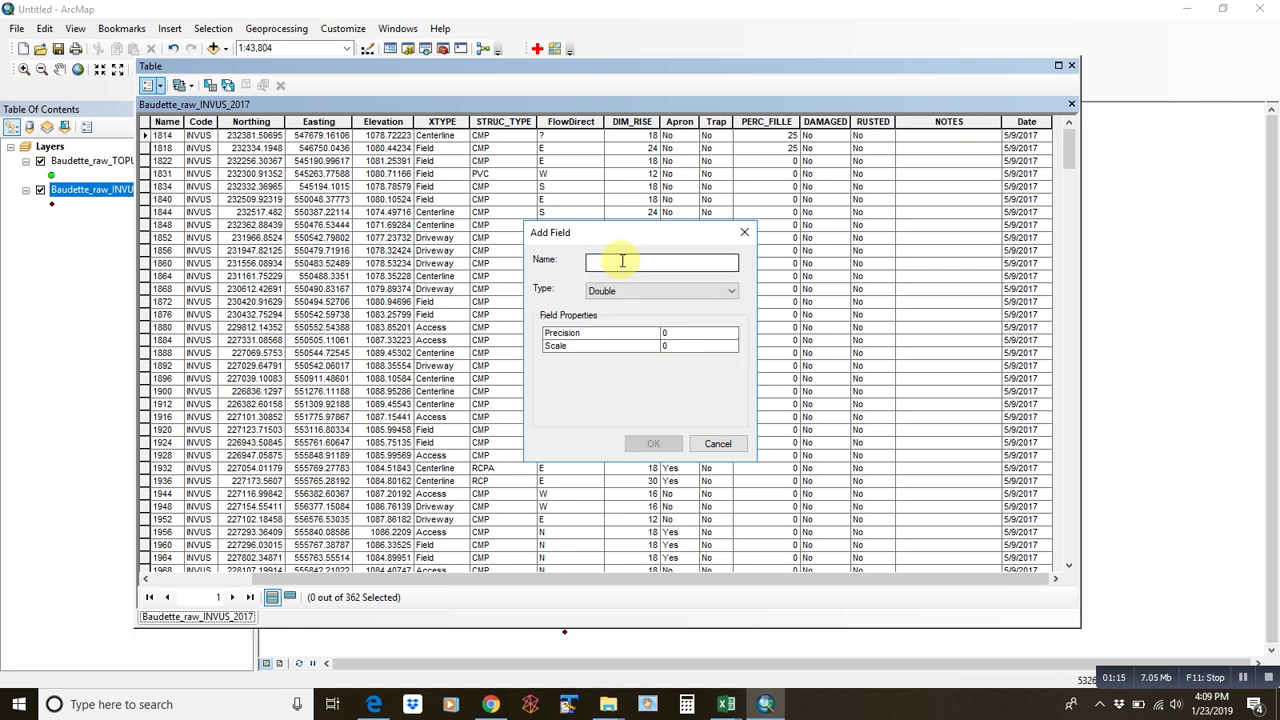
type("MDUS")
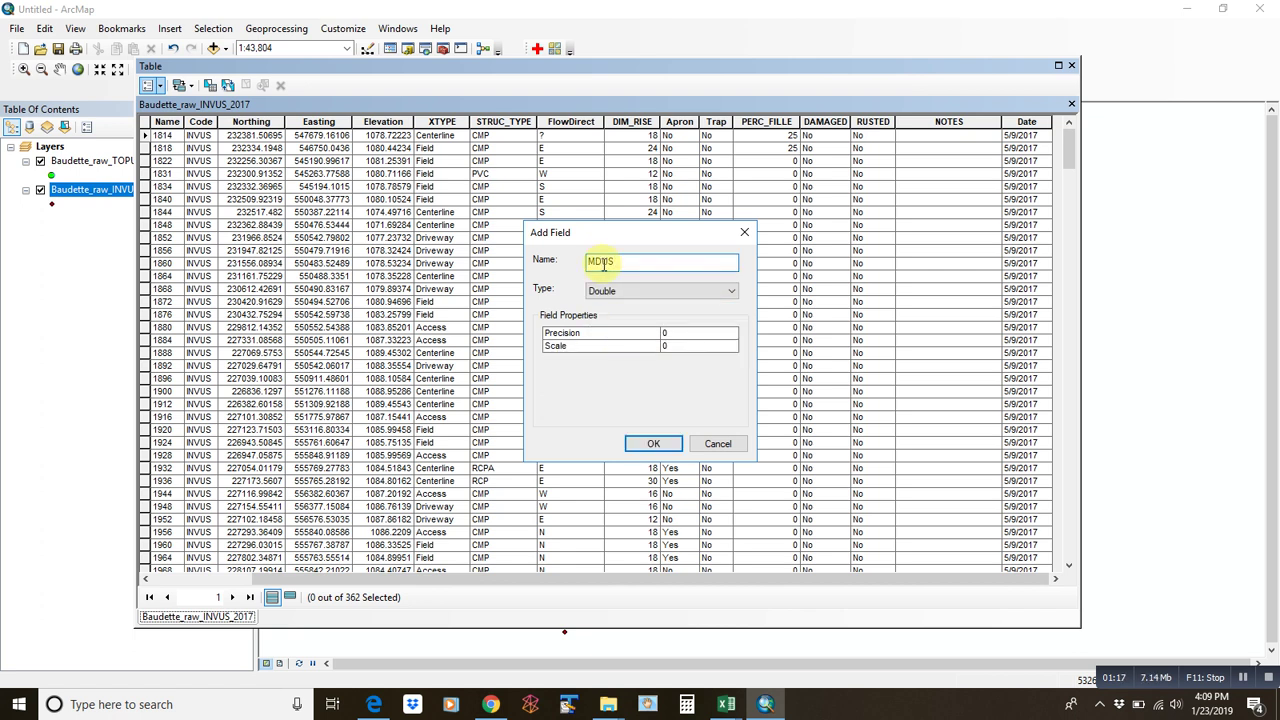
left_click(655, 446)
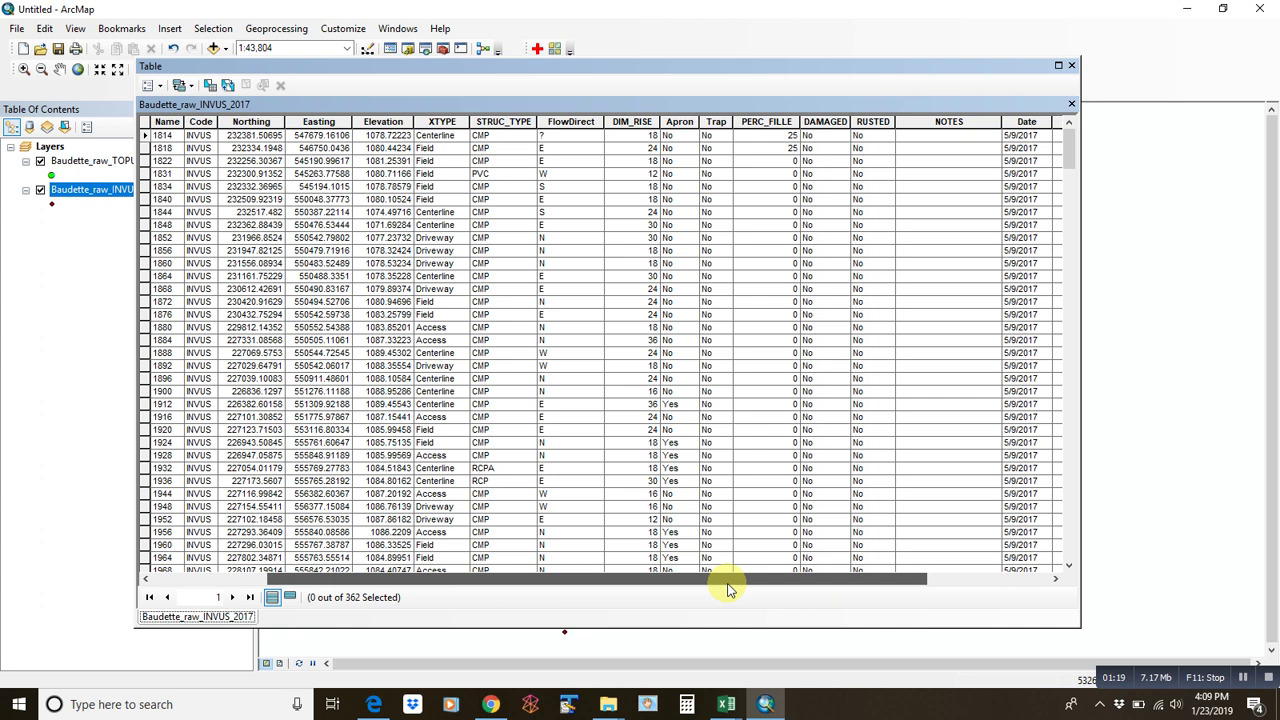
left_click(729, 579)
left_click(1071, 66)
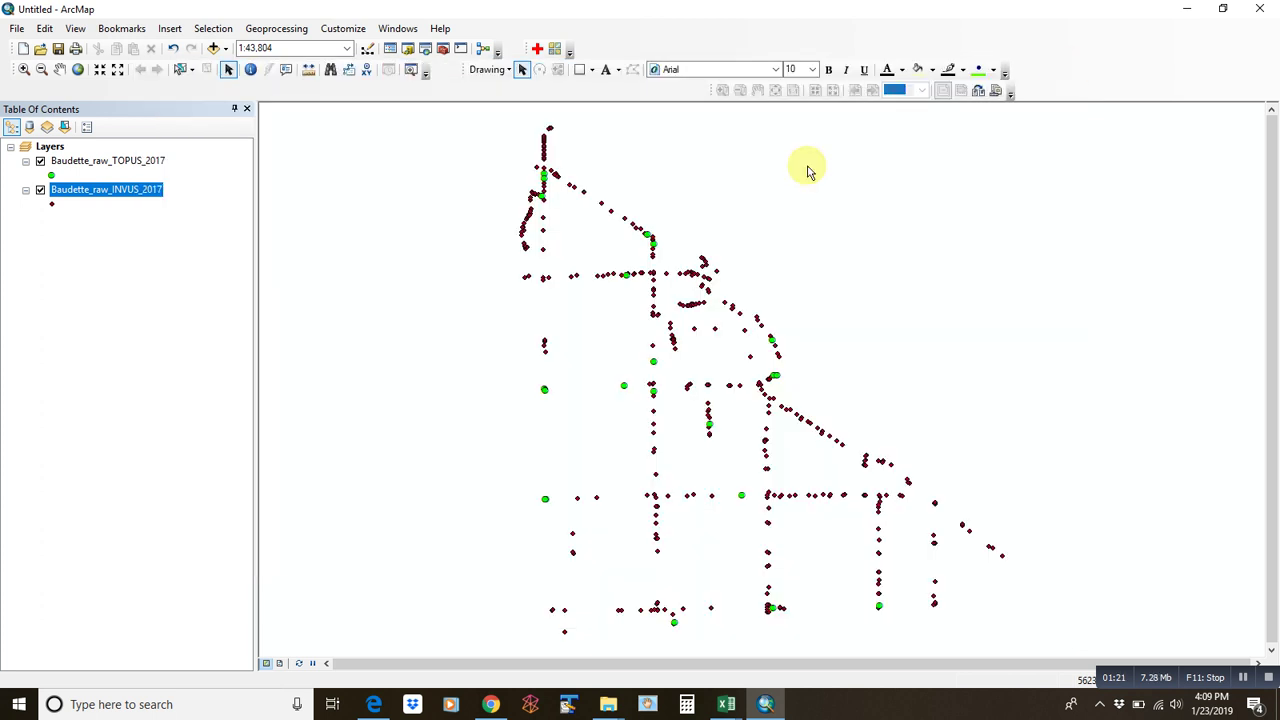
- Start an editing session on the INVUS layer and dock the Editor toolbar
right_click(155, 191)
mouse_move(217, 386)
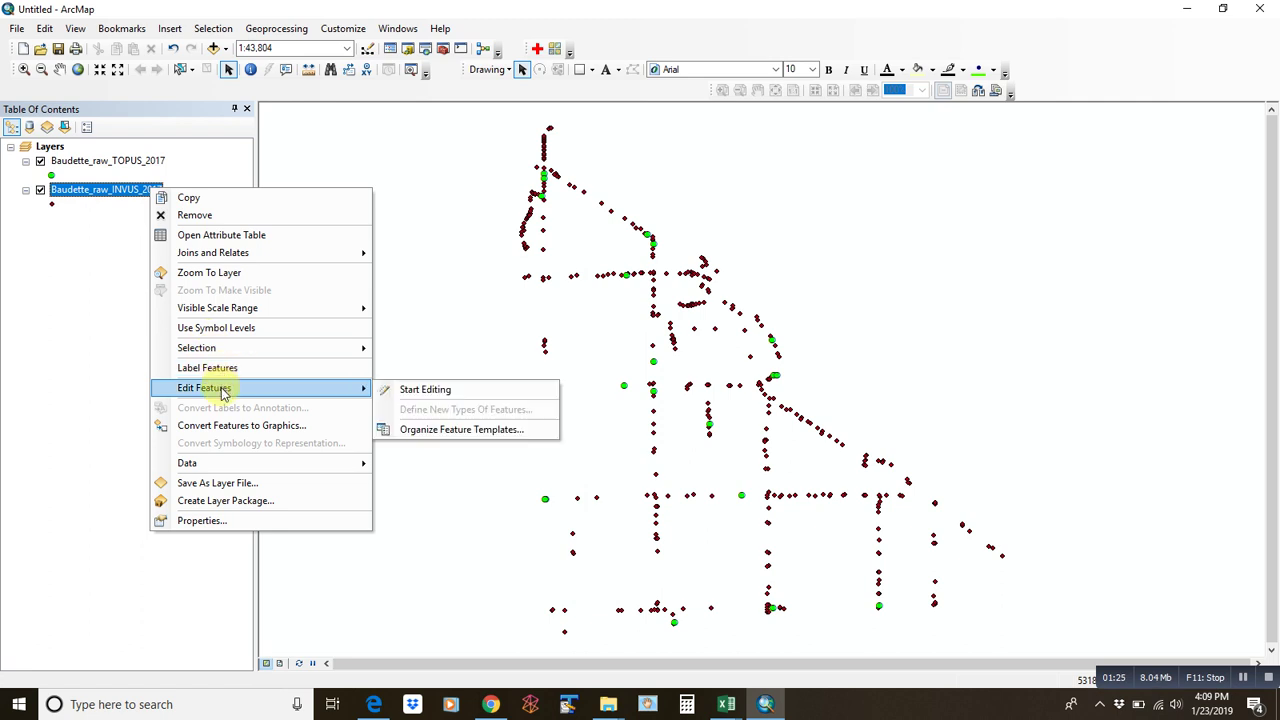
left_click(400, 389)
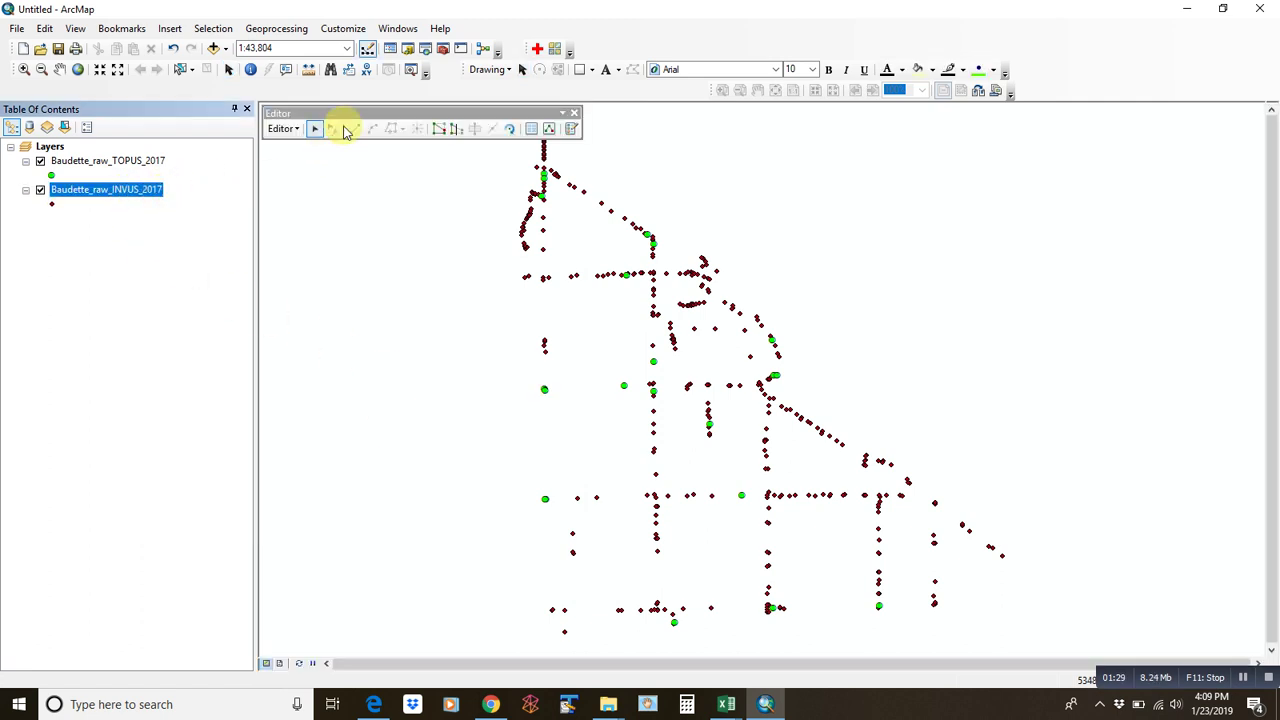
left_click_drag(352, 116, 371, 100)
- Make TOPUS the only selectable layer and box-select its points on the map
left_click(143, 163)
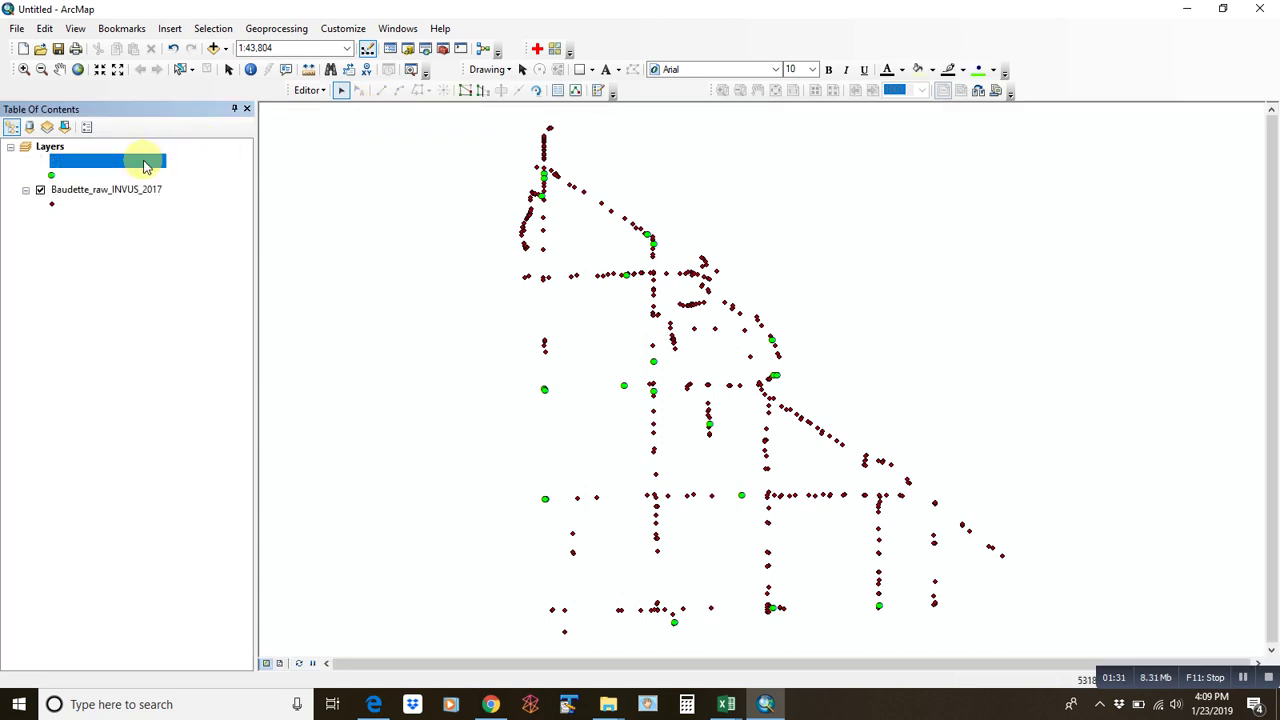
right_click(147, 168)
mouse_move(343, 322)
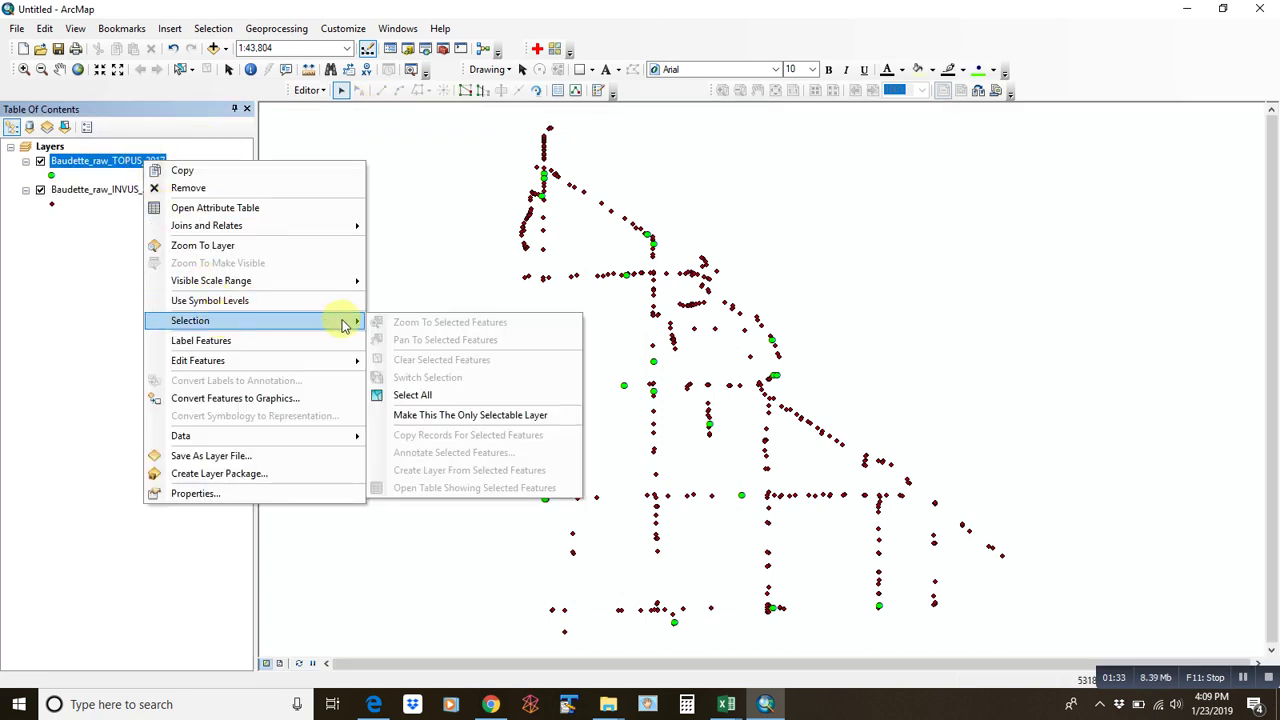
left_click(465, 412)
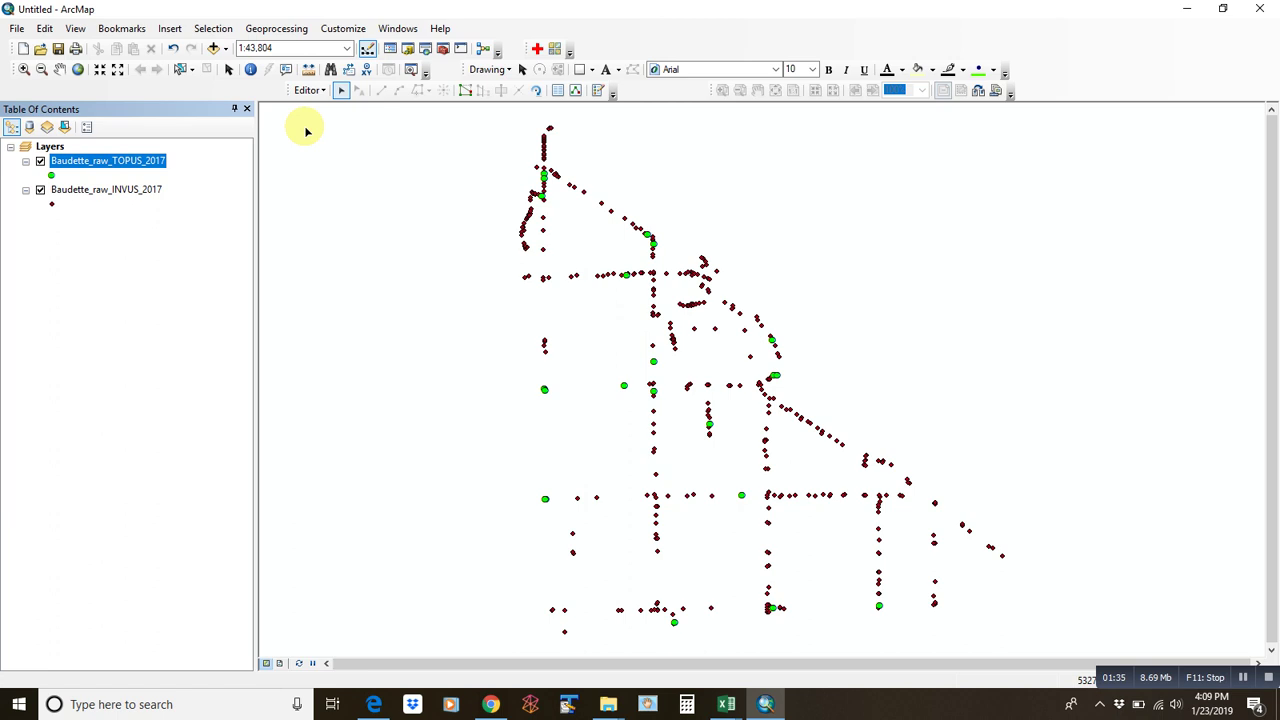
left_click_drag(480, 117, 1037, 641)
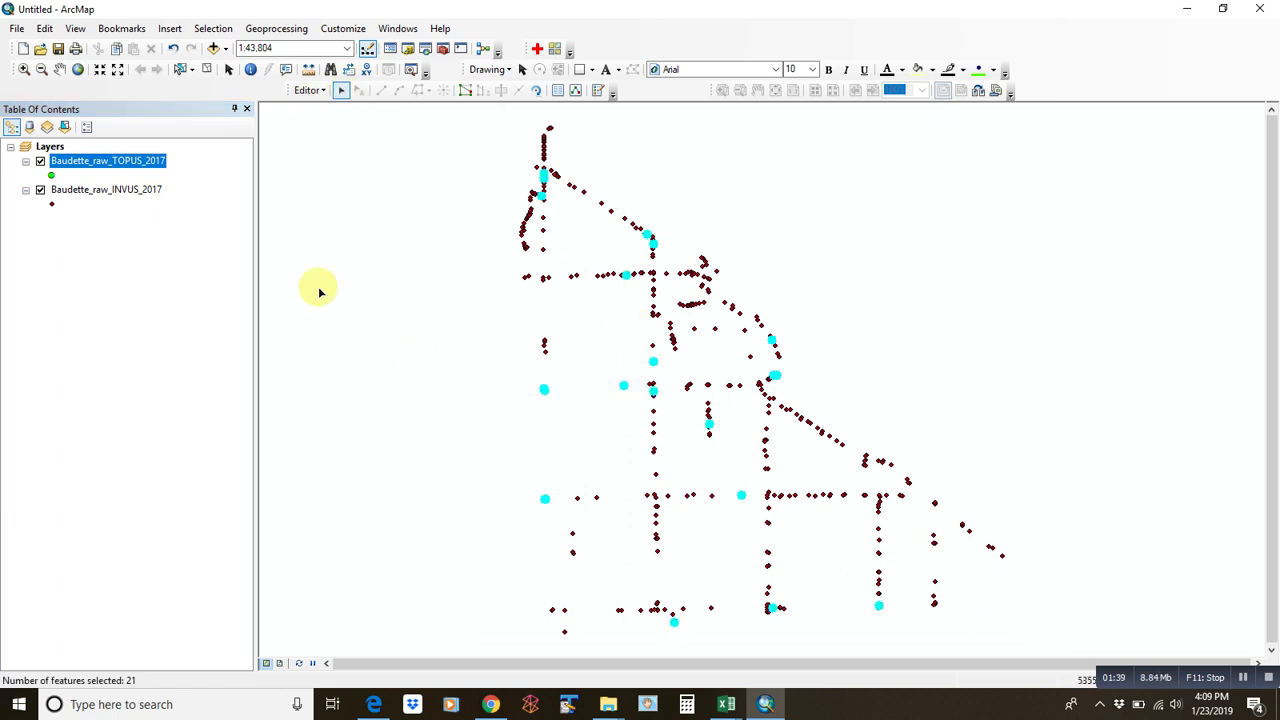
- Copy the selected points and paste them into Baudette_raw_INVUS_2017
left_click(40, 31)
left_click(70, 101)
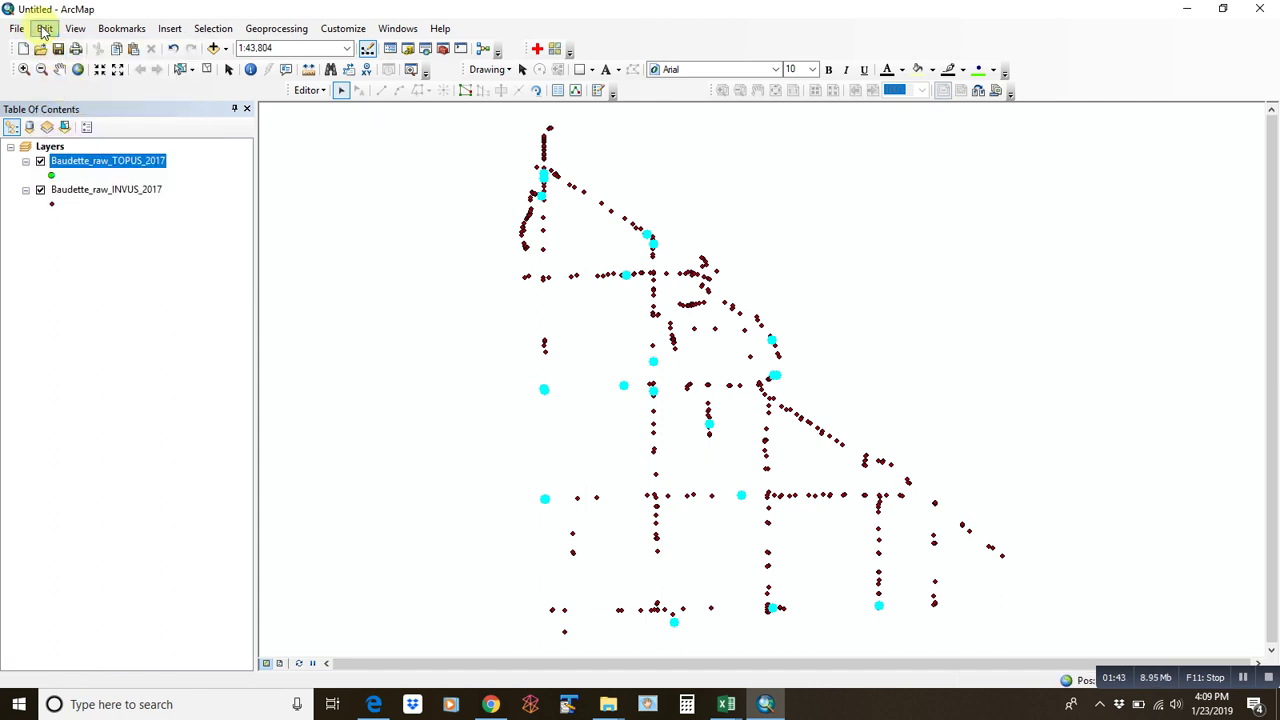
left_click(44, 29)
left_click(70, 119)
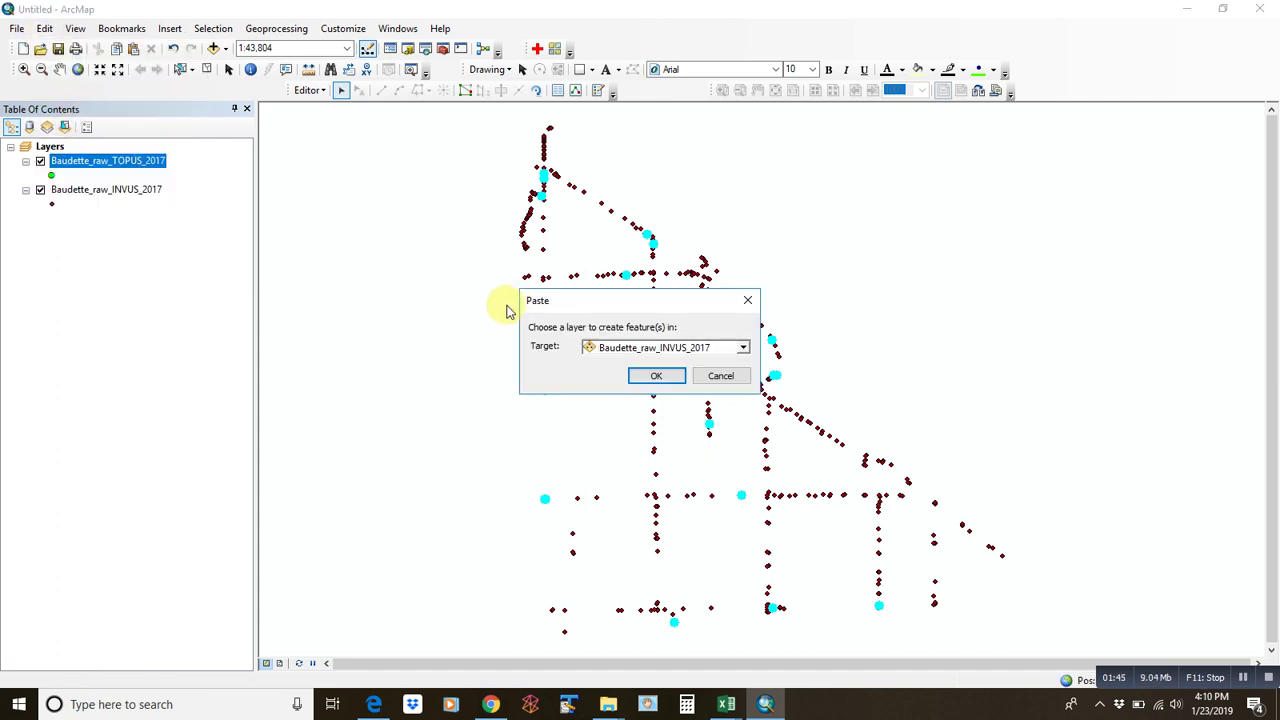
left_click(743, 348)
left_click(700, 364)
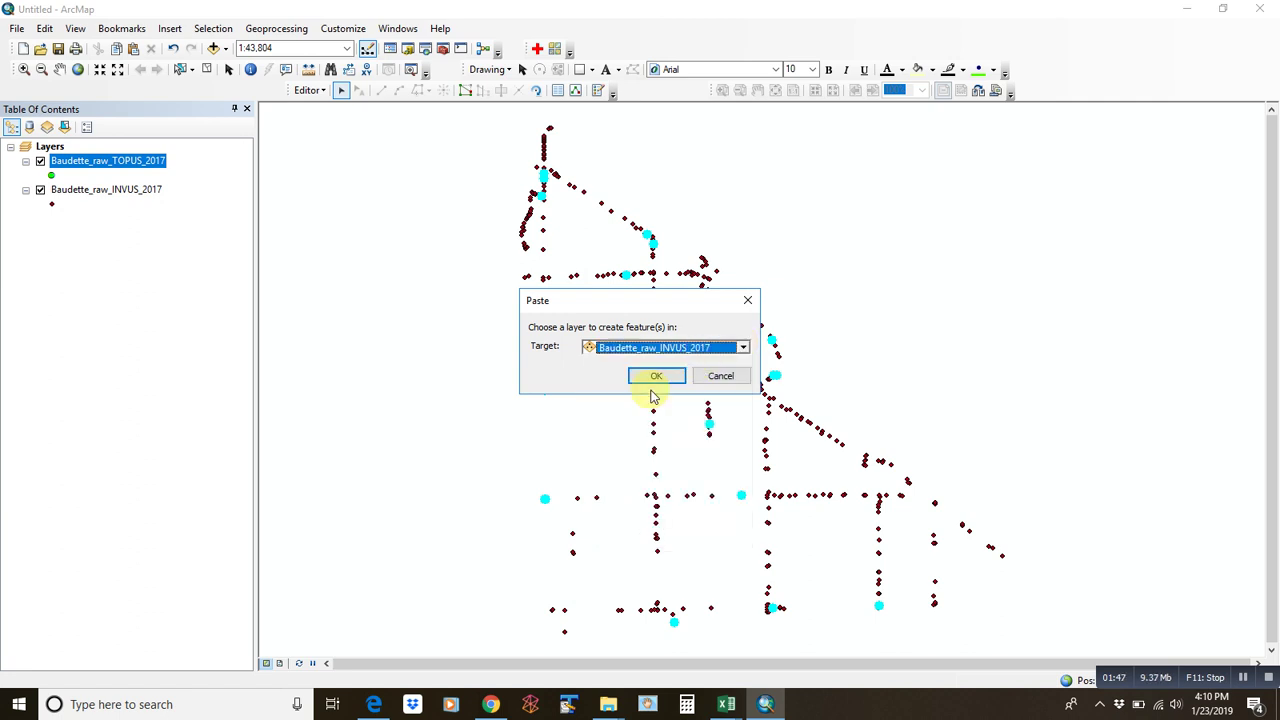
left_click(667, 378)
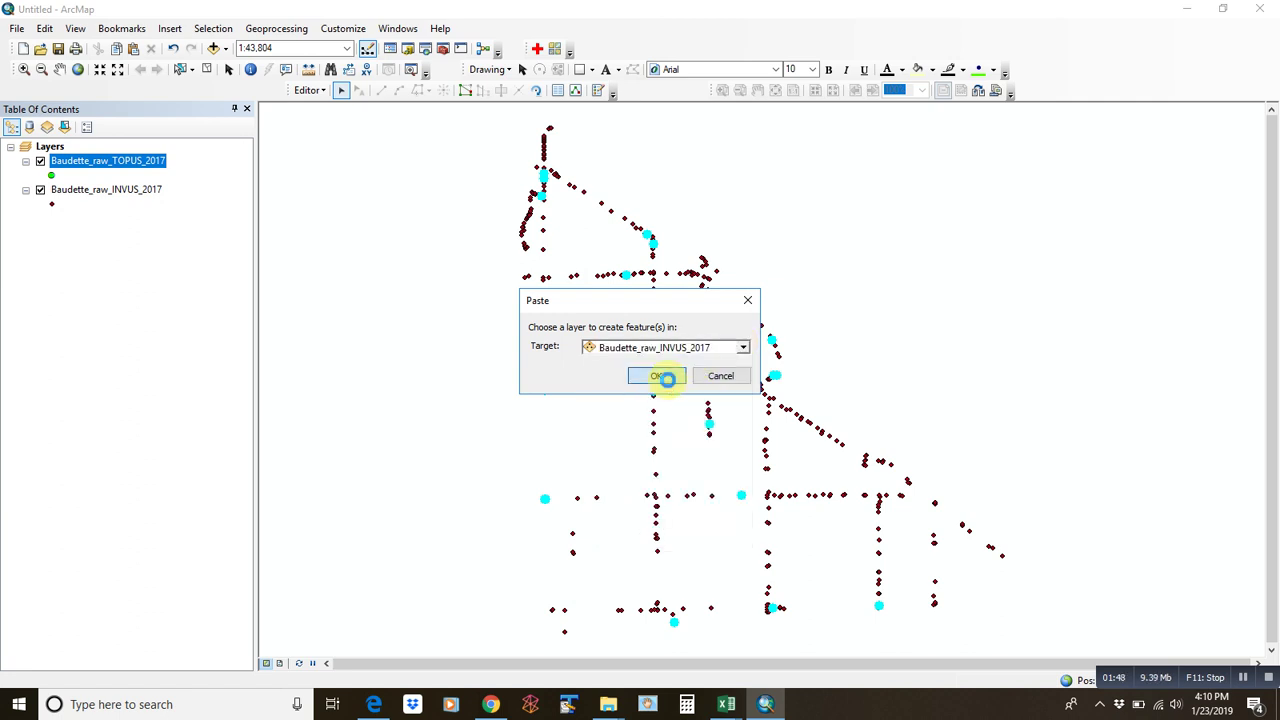
- Hide the TOPUS layer from the map
left_click(134, 190)
right_click(134, 190)
left_click(47, 170)
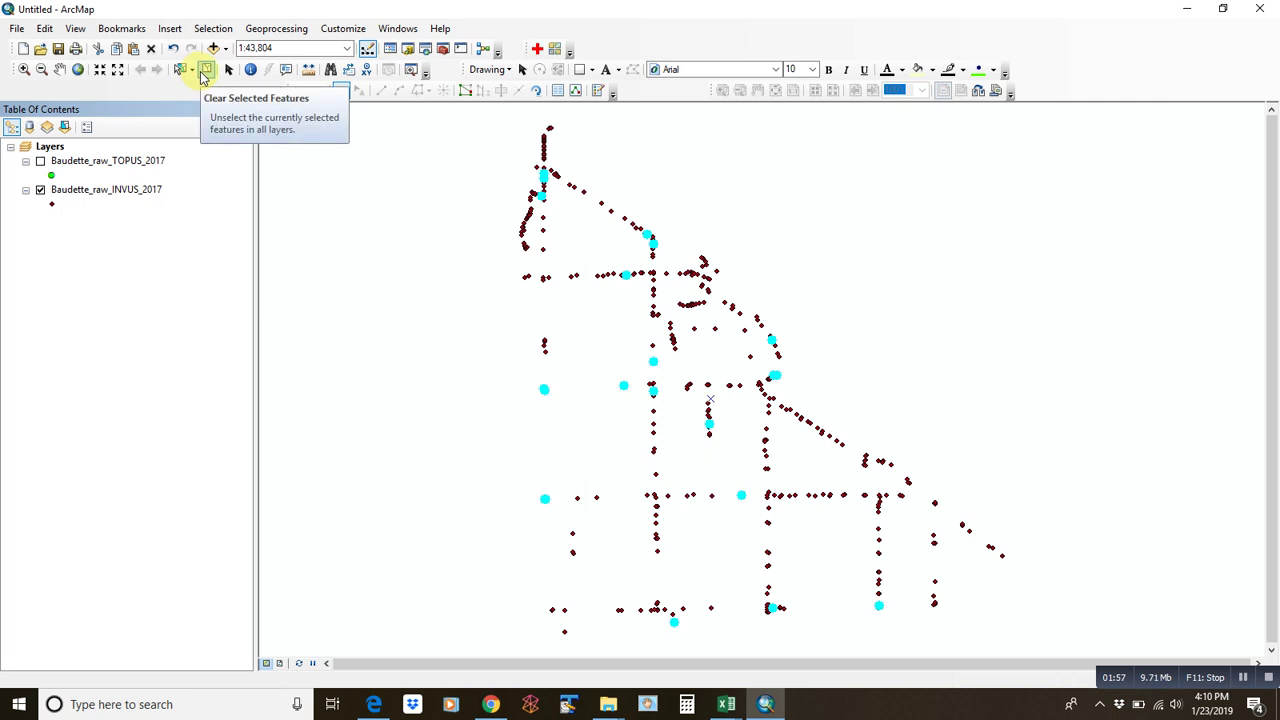
- Review the 21 pasted rows in the INVUS attribute table, then clear the selection
right_click(140, 192)
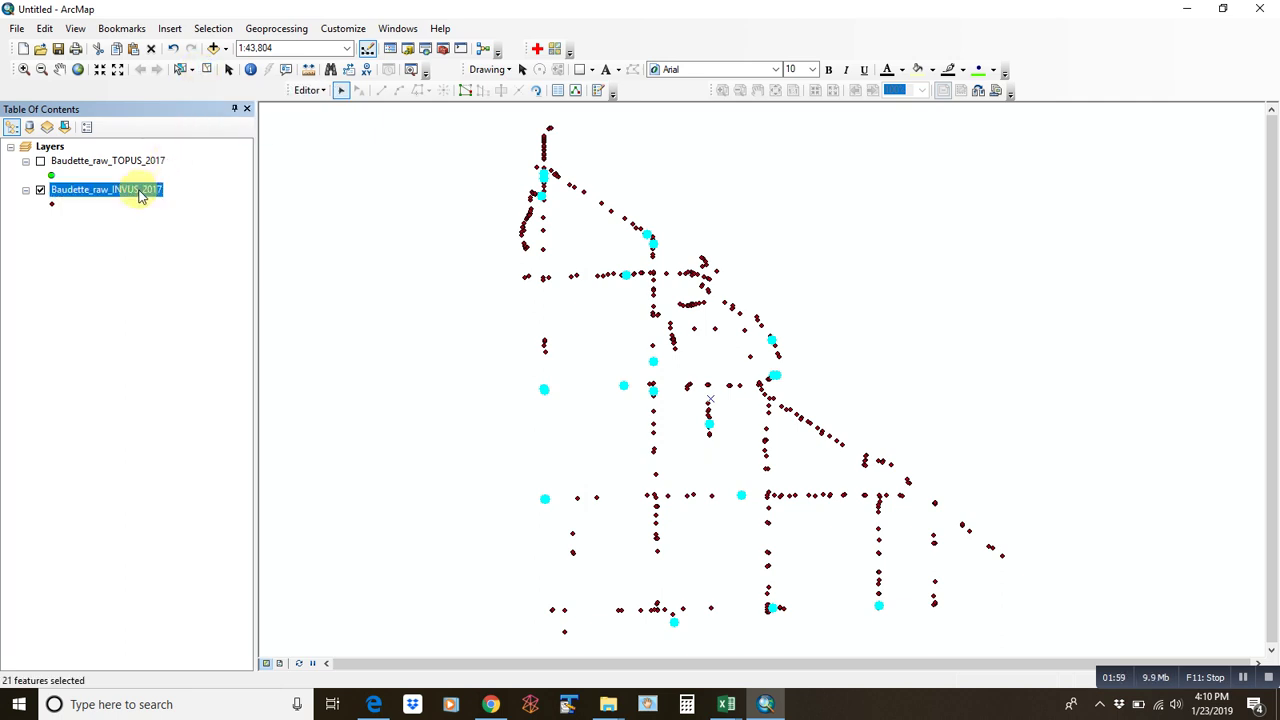
left_click(209, 238)
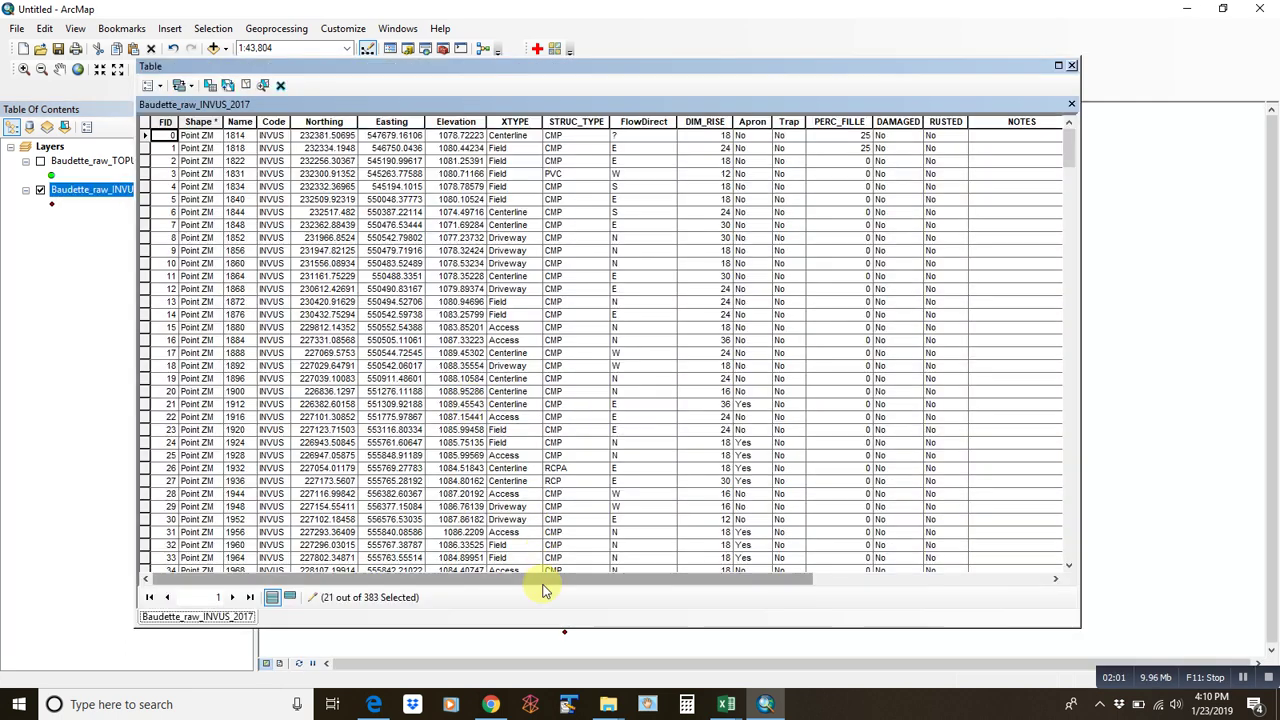
scroll(806, 420, "down", 20)
scroll(806, 417, "down", 20)
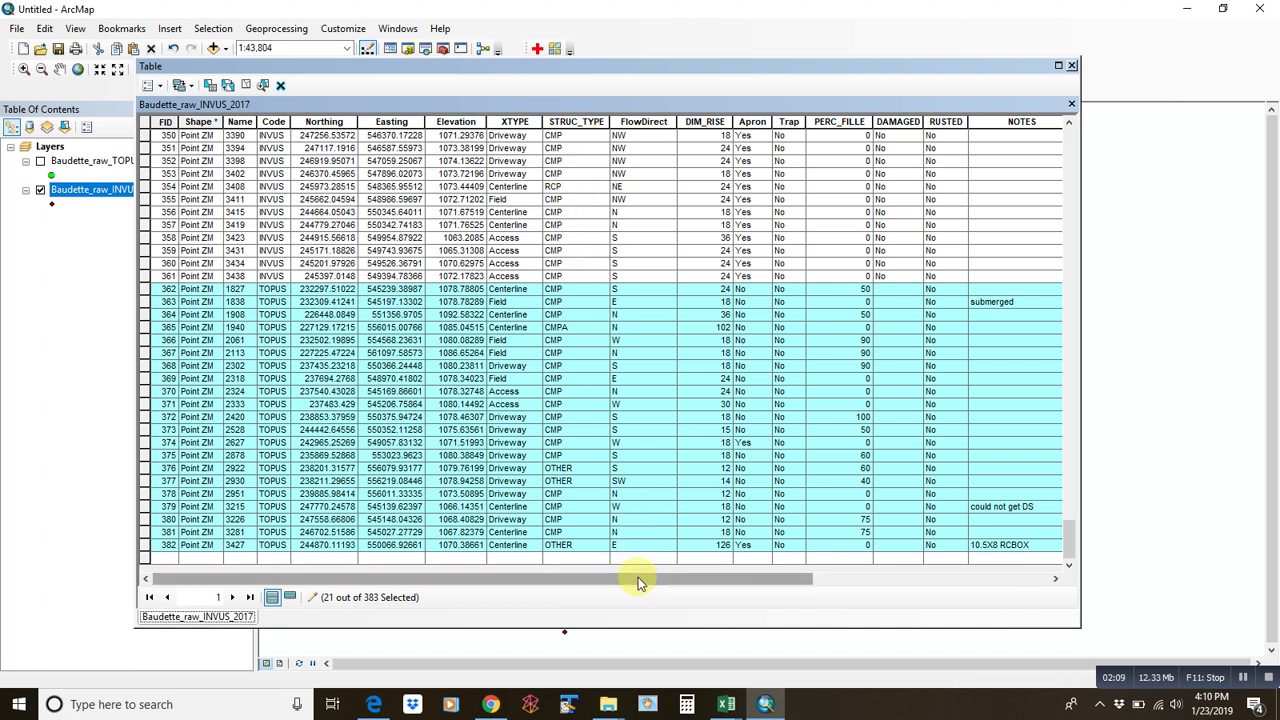
left_click_drag(638, 577, 876, 590)
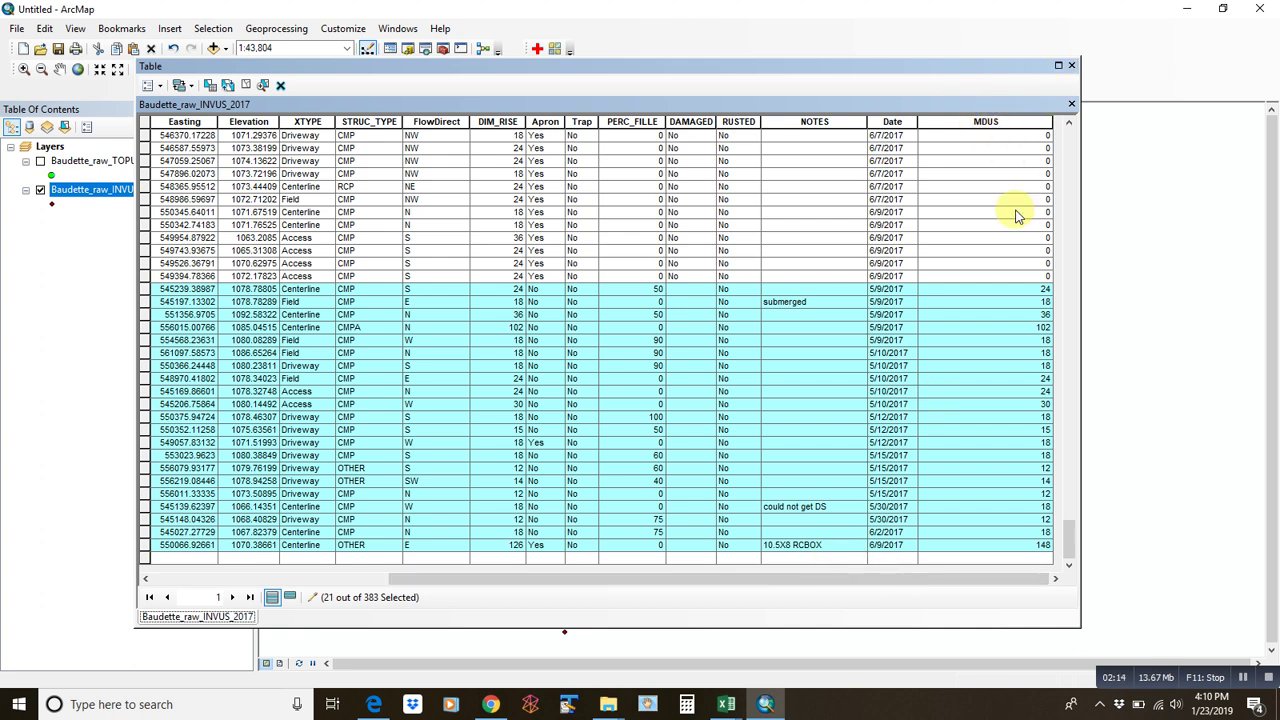
left_click_drag(1070, 540, 1010, 590)
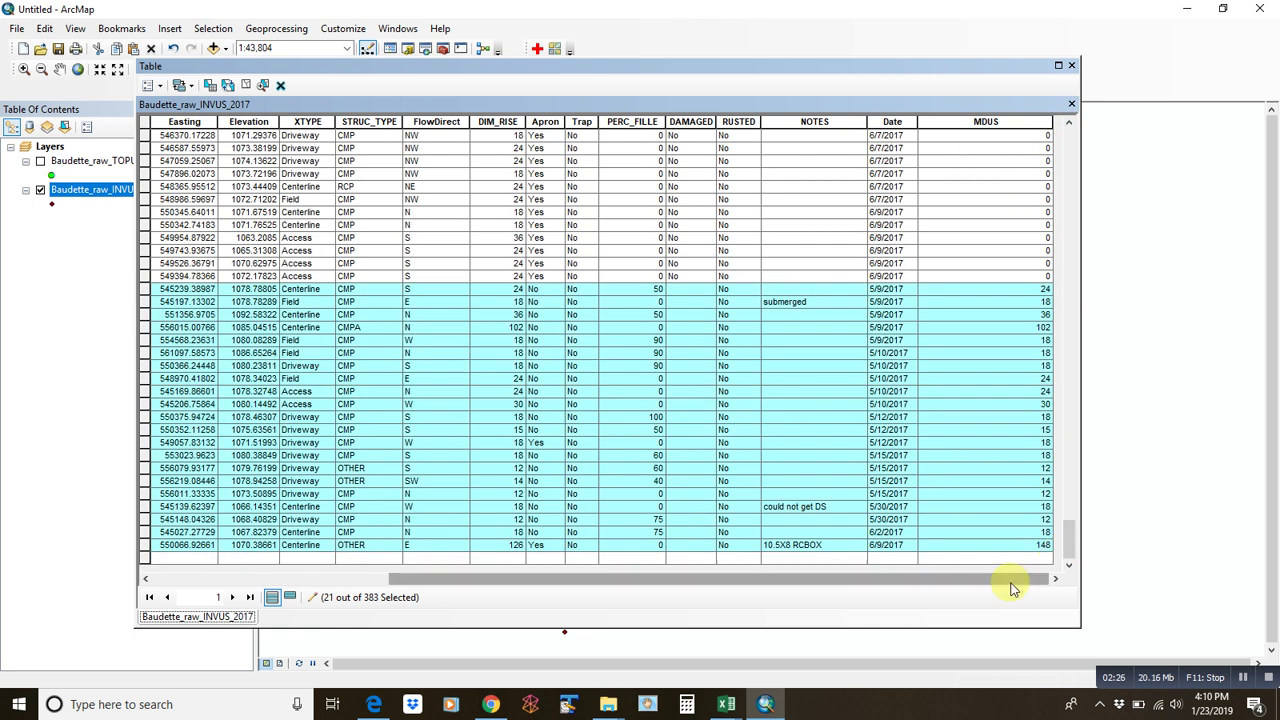
left_click(250, 86)
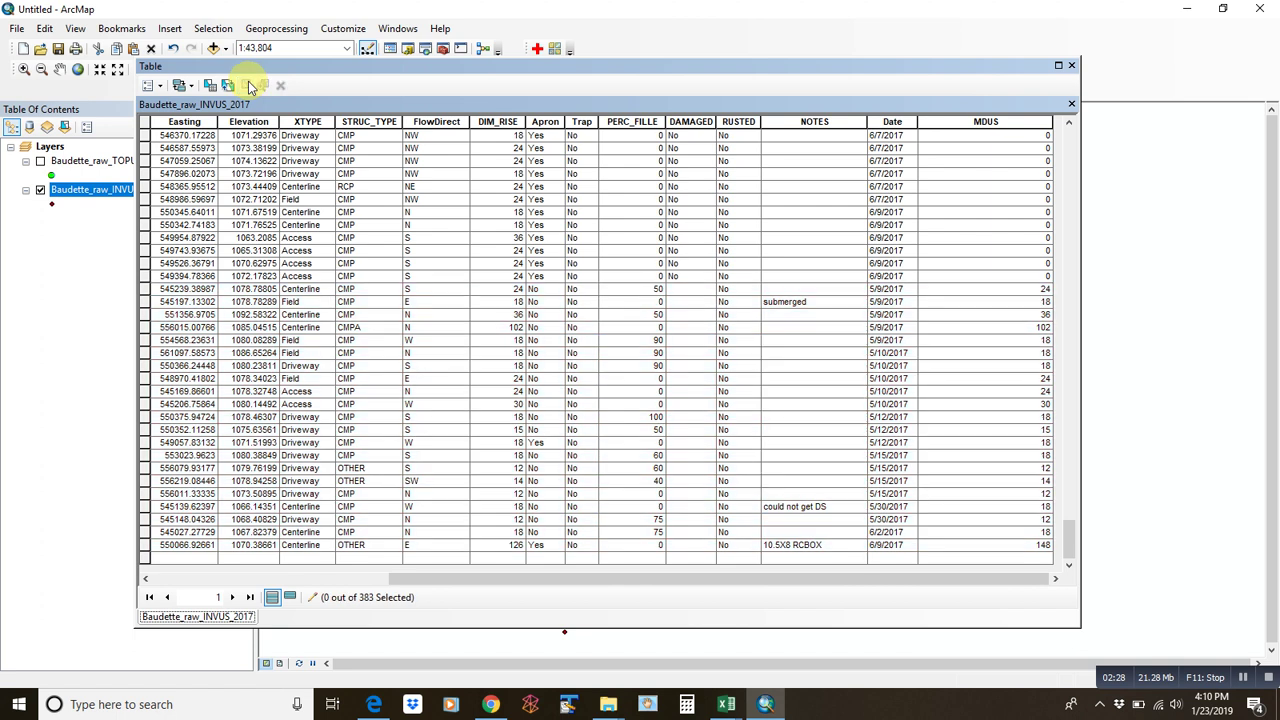
- Stop editing and save the edits to the INVUS layer
left_click_drag(370, 66, 423, 203)
left_click(307, 90)
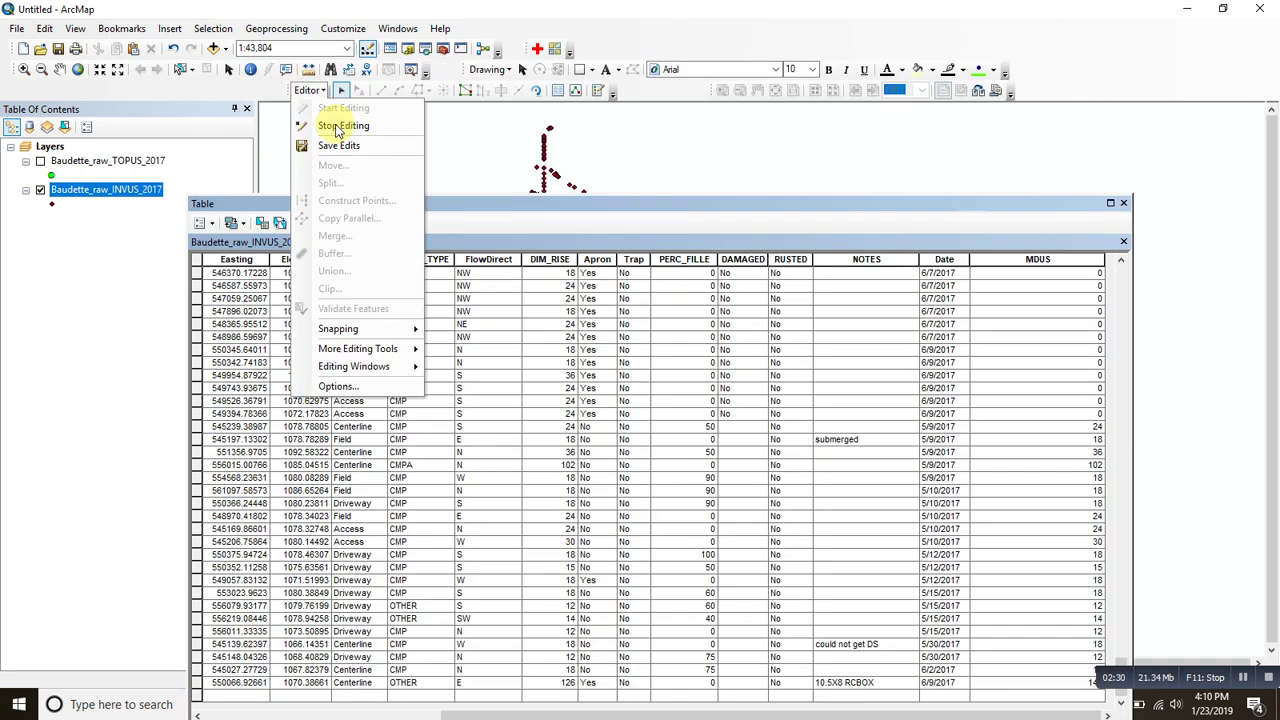
left_click(337, 126)
left_click(583, 401)
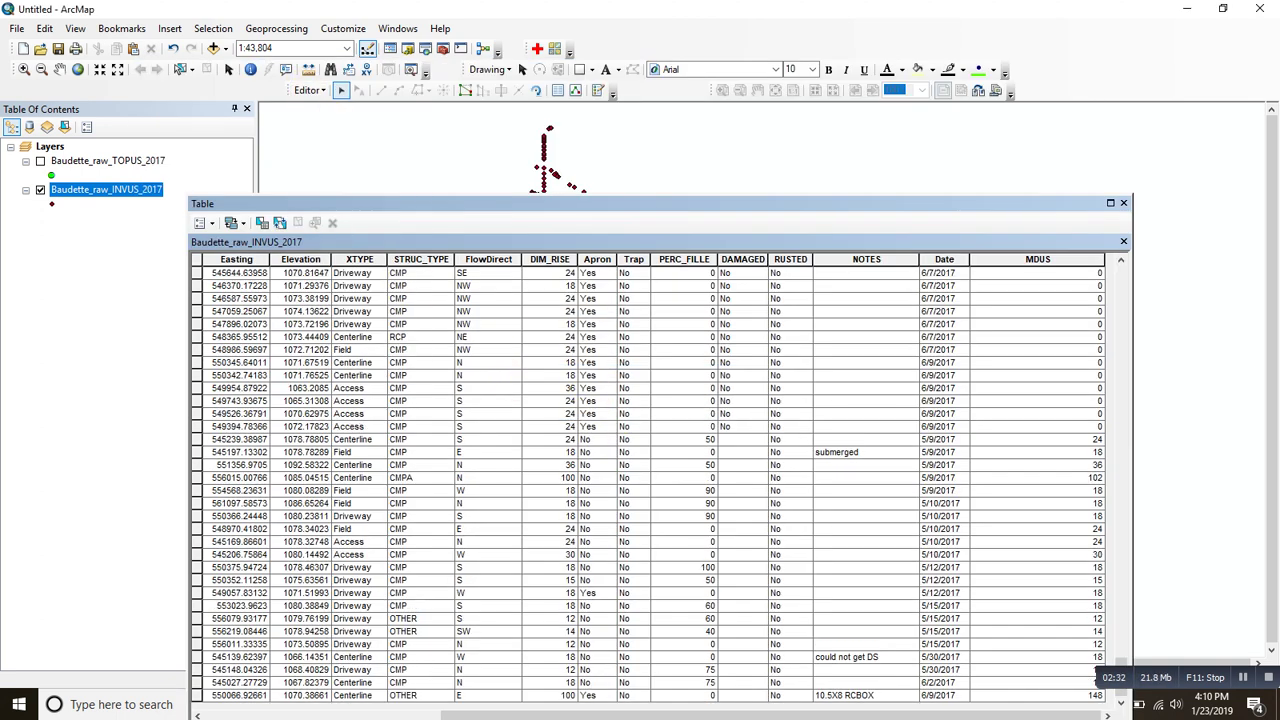
- Add a Double field named Elevation1 to the INVUS table
left_click_drag(640, 205, 660, 66)
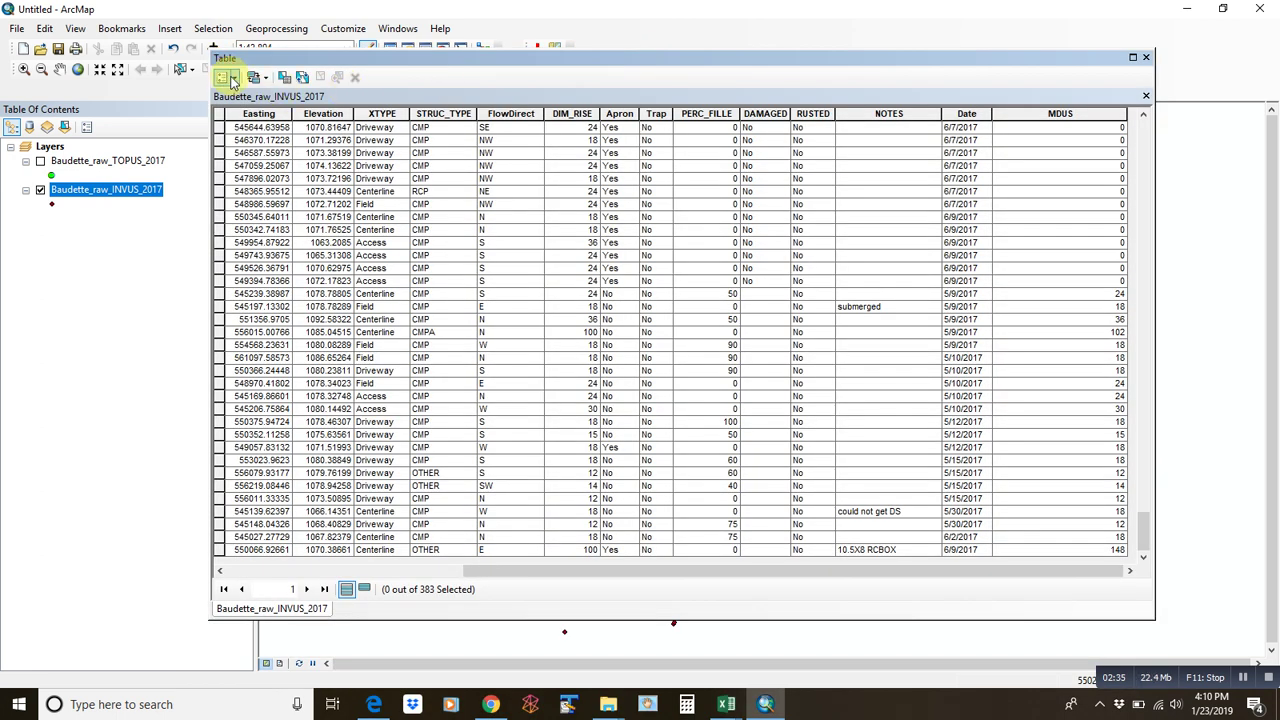
left_click(224, 77)
left_click(282, 190)
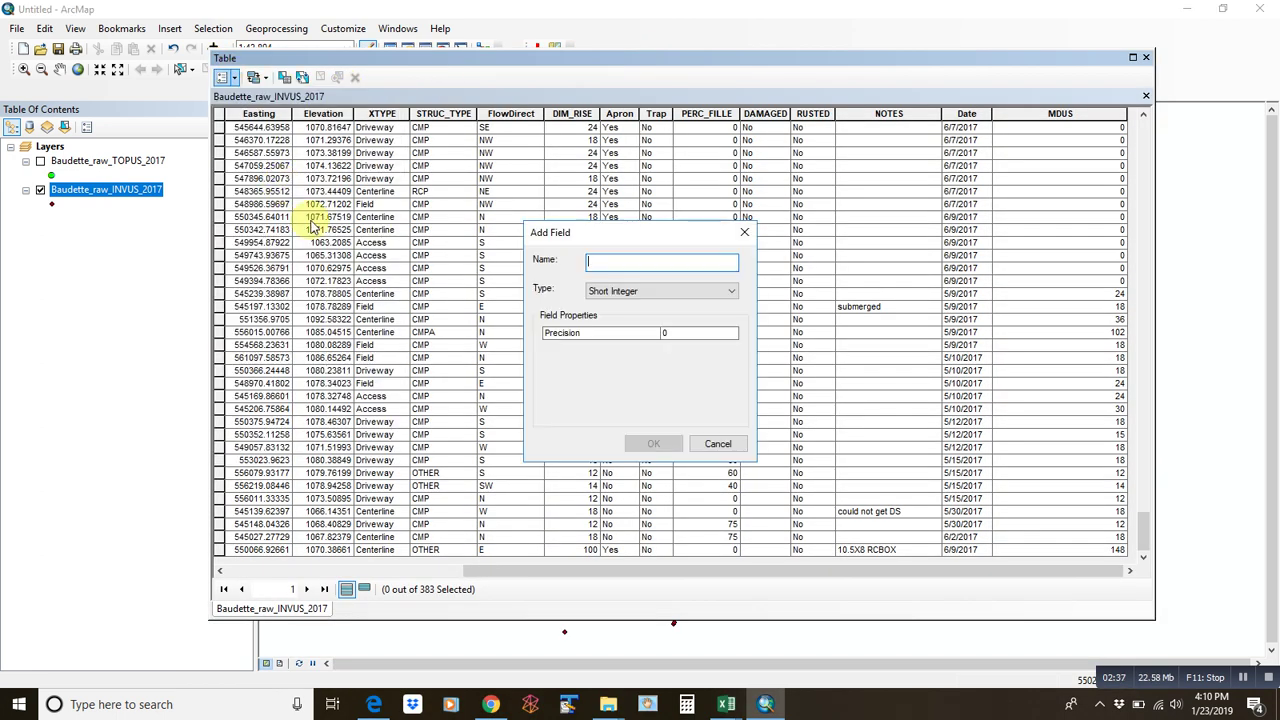
left_click(672, 290)
left_click(665, 341)
left_click(663, 264)
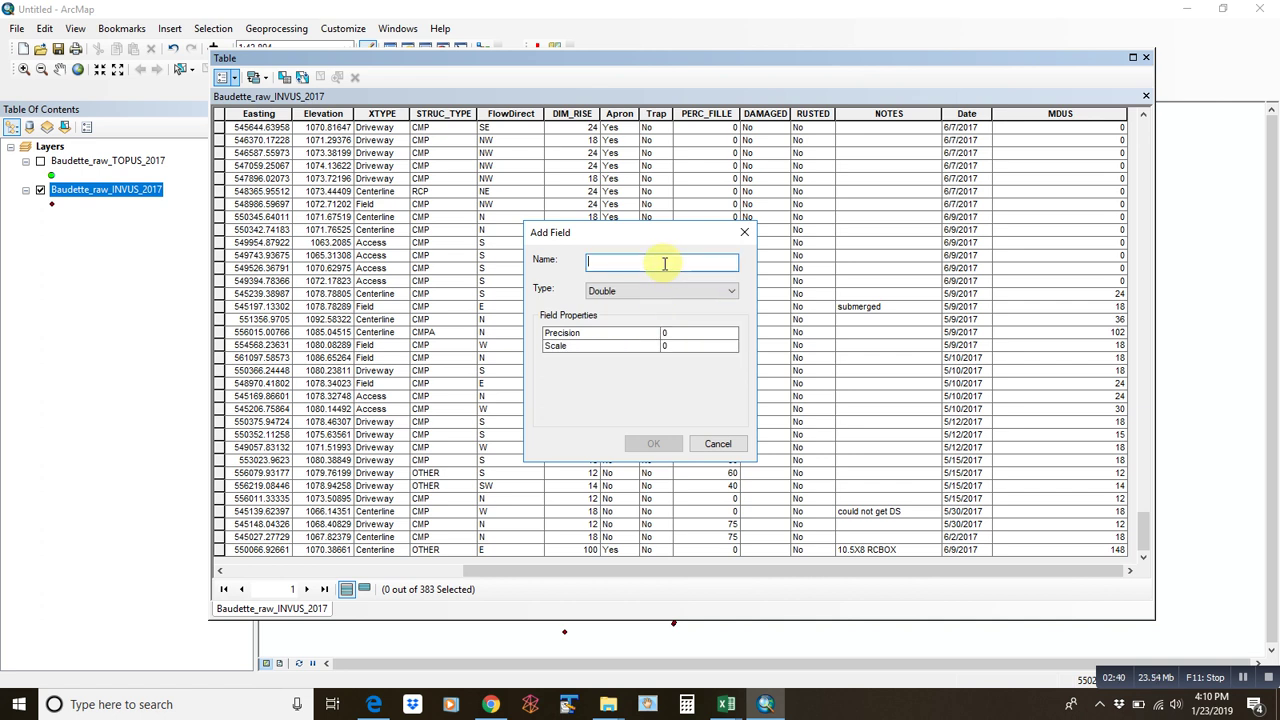
type("Elevation1")
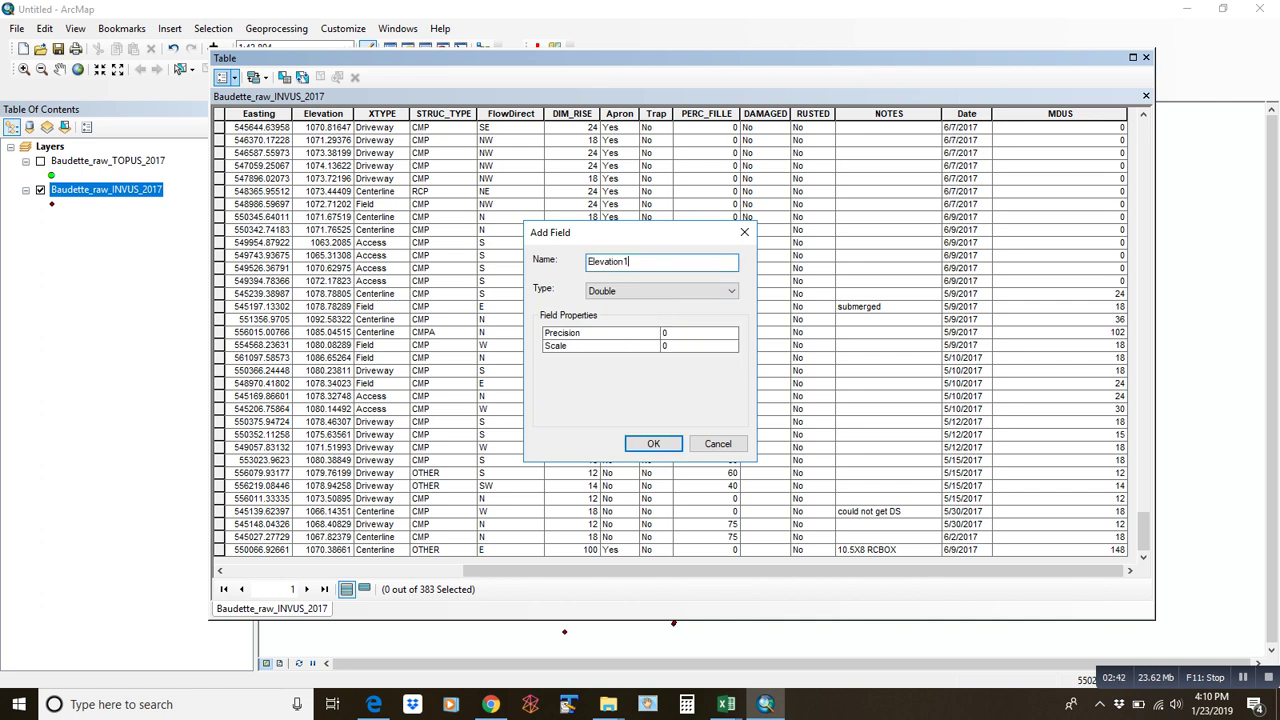
left_click(656, 444)
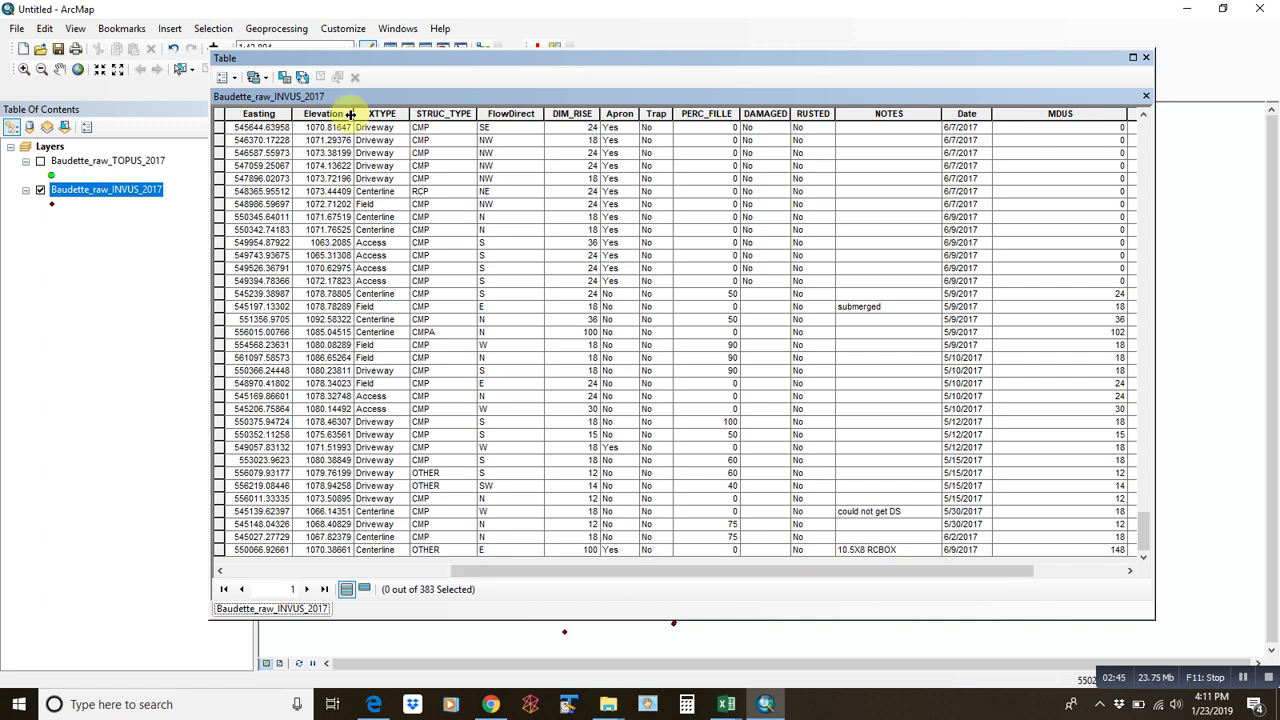
- Freeze the Elevation column in the INVUS attribute table
right_click(335, 112)
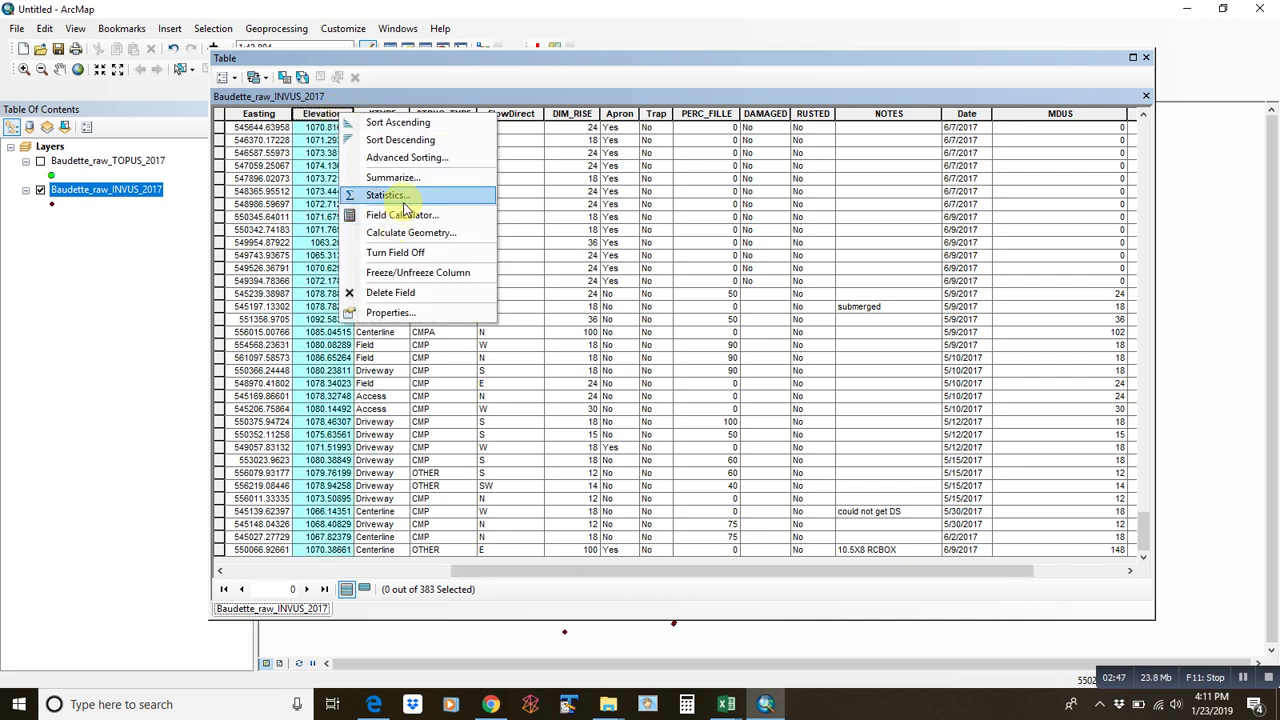
left_click(415, 273)
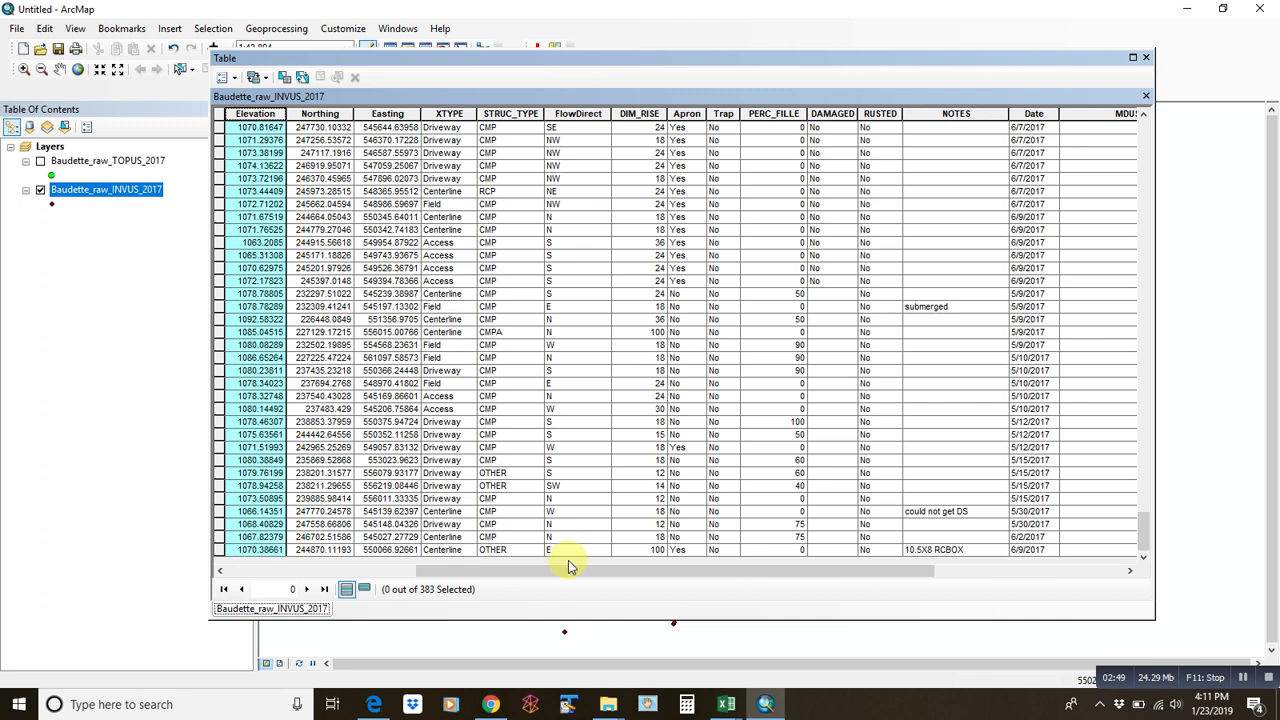
left_click_drag(600, 581, 926, 603)
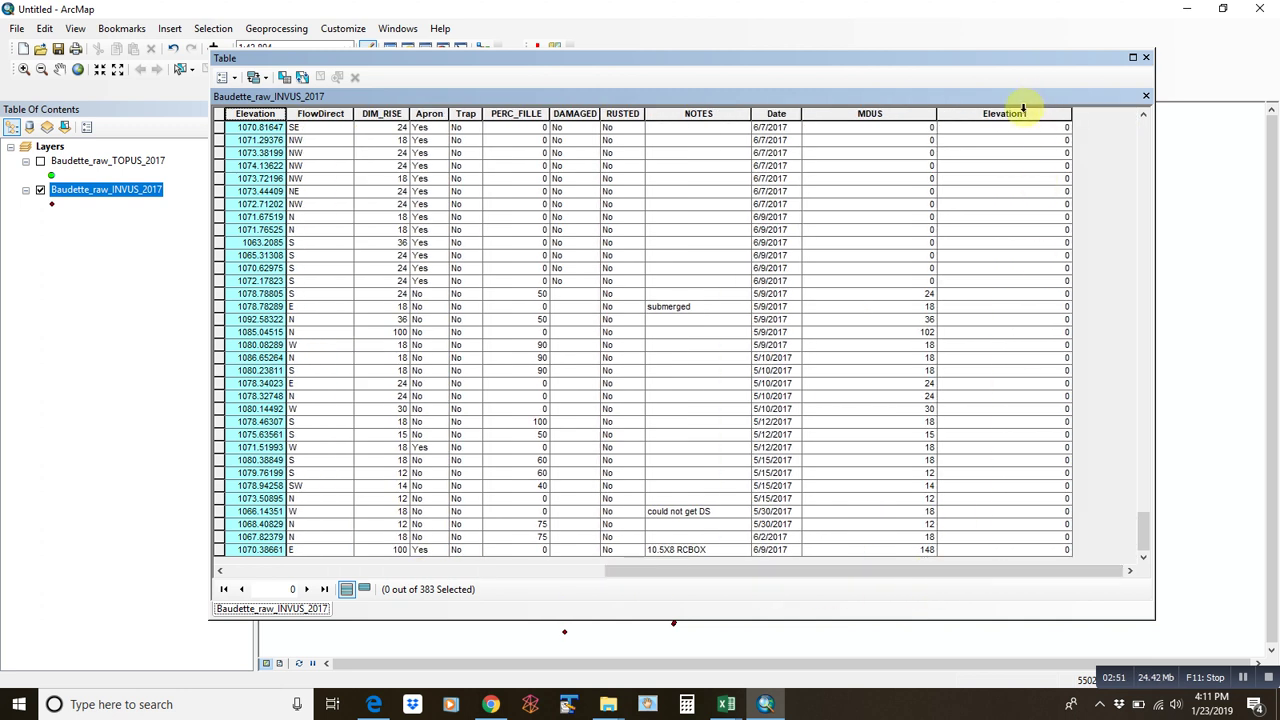
- Calculate Elevation1 as [Elevation] - ([MDUS] * 0.0833333) for all records
right_click(1027, 116)
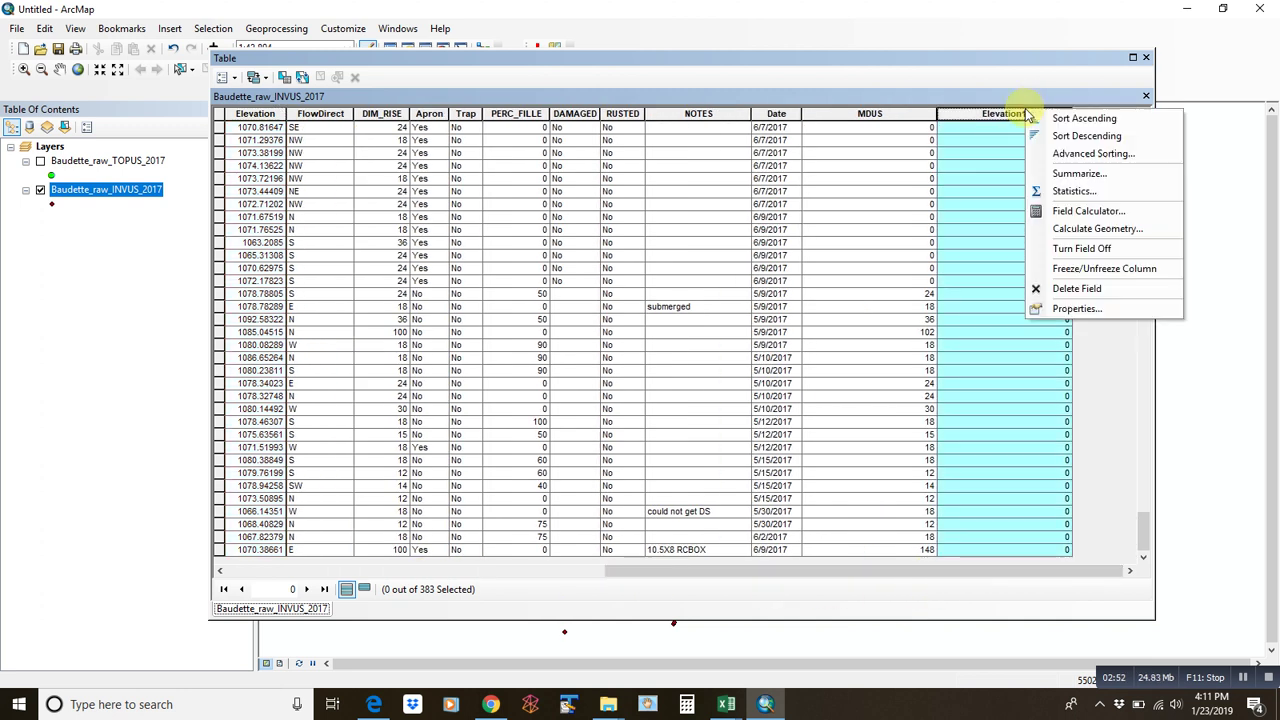
left_click(1062, 209)
left_click_drag(677, 131, 610, 119)
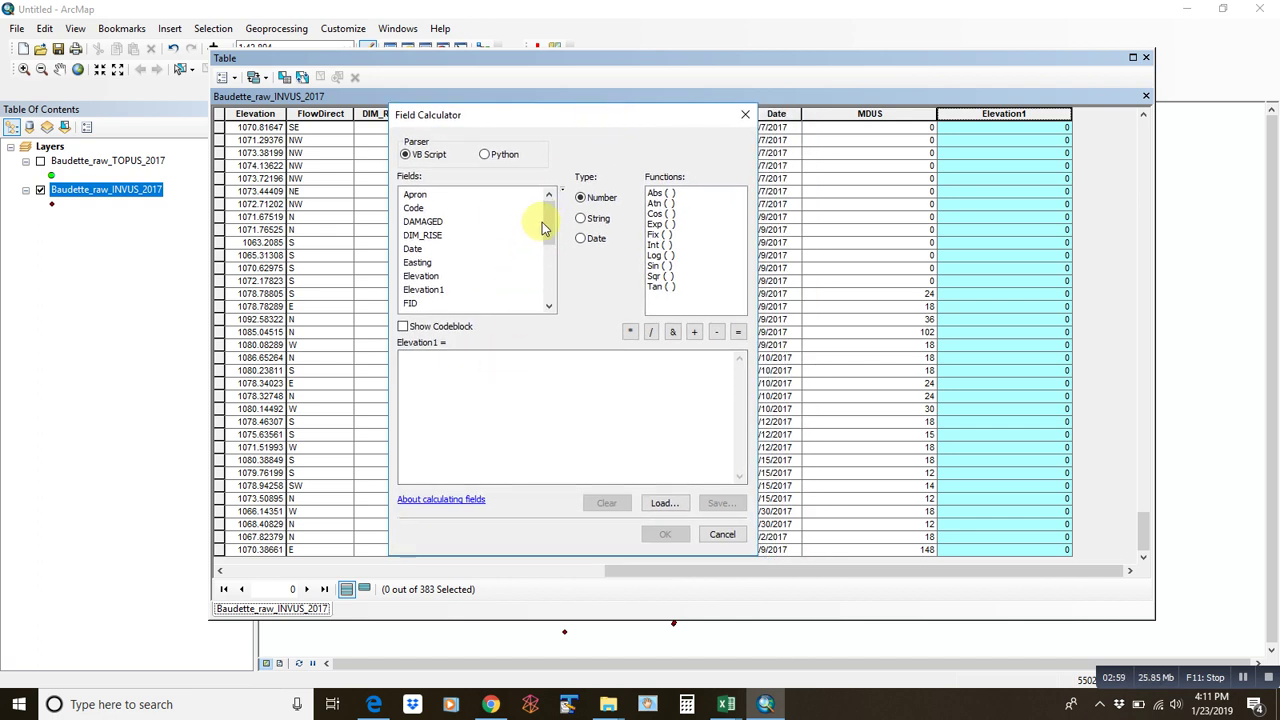
double_click(425, 276)
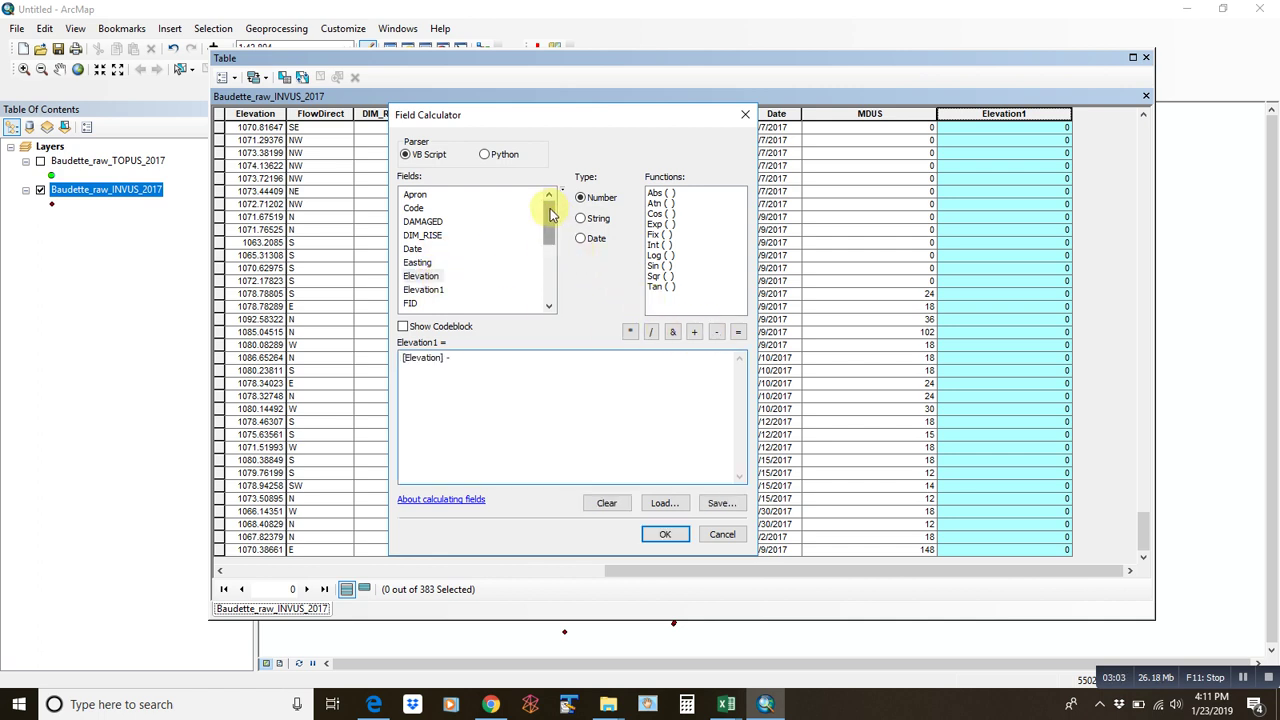
left_click_drag(549, 215, 551, 250)
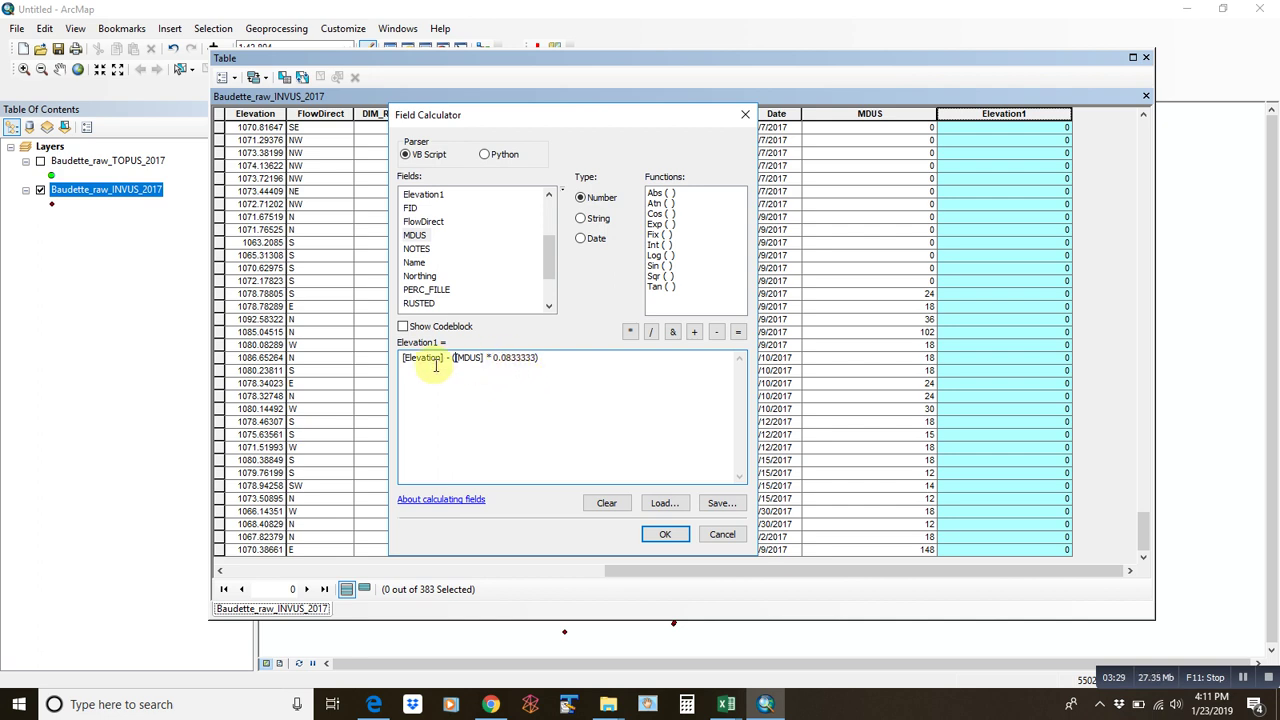
left_click(666, 536)
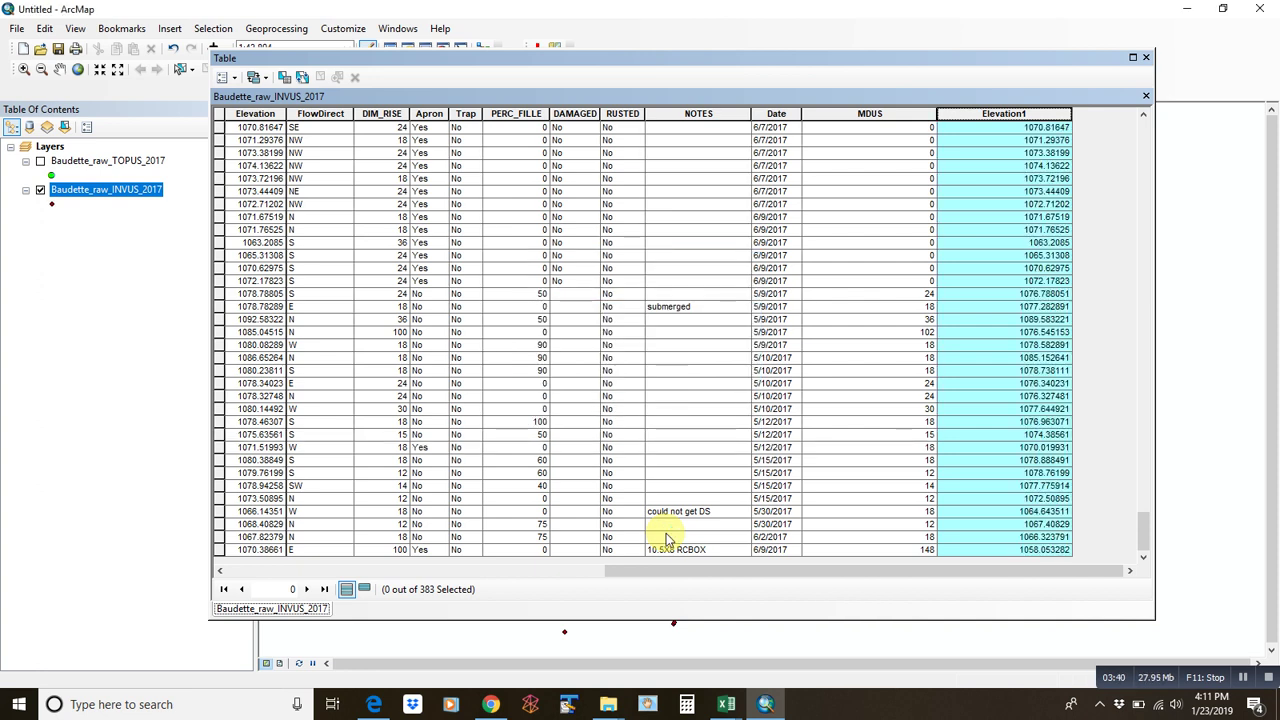
left_click(219, 128)
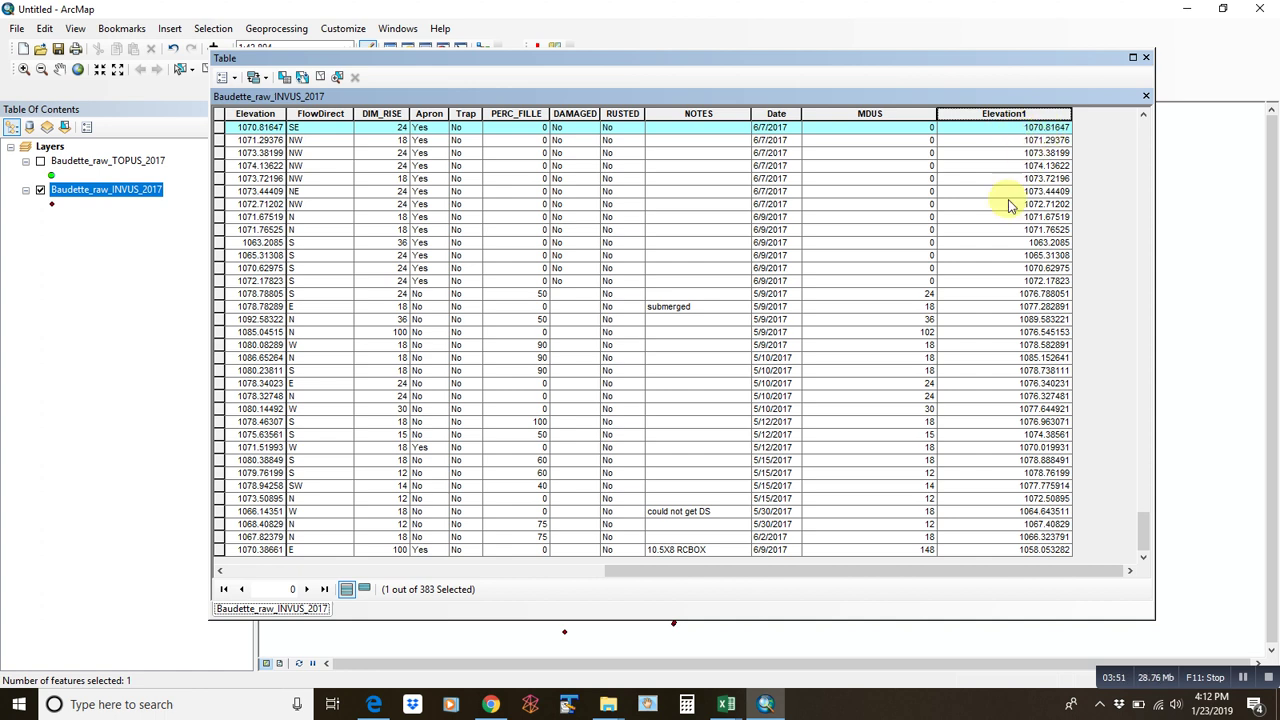
left_click(218, 294)
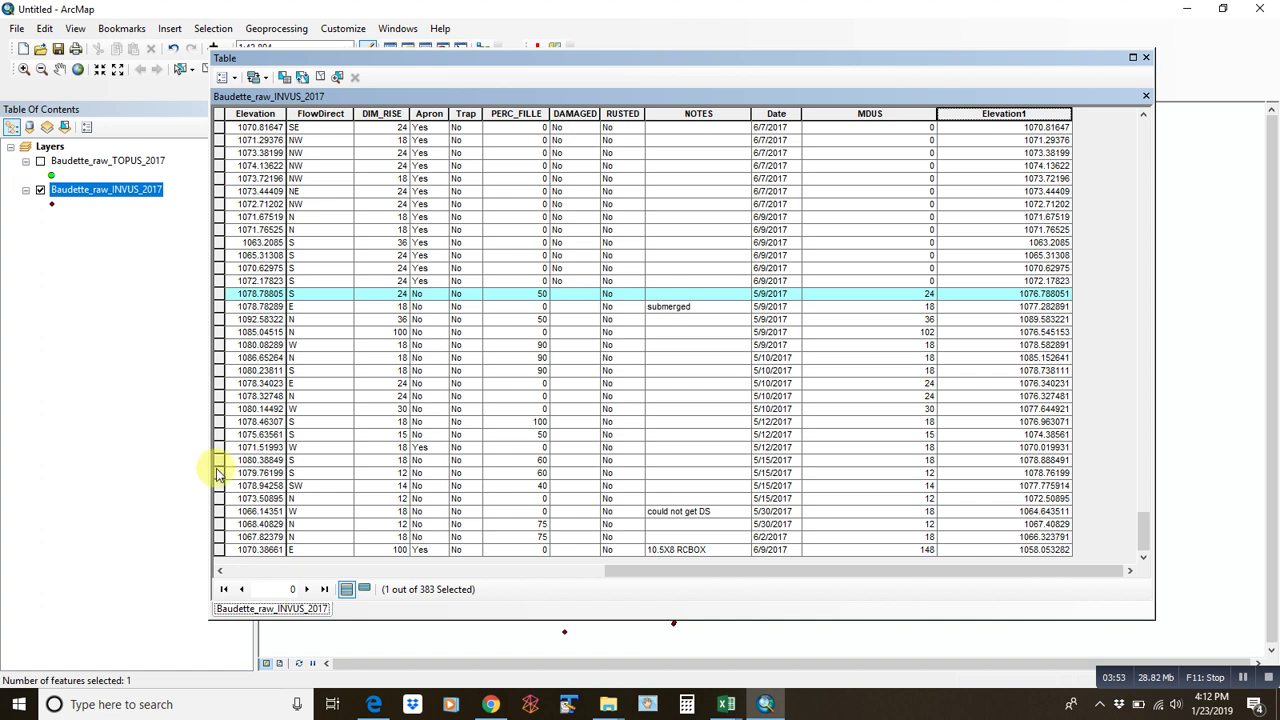
left_click(216, 549, "shift")
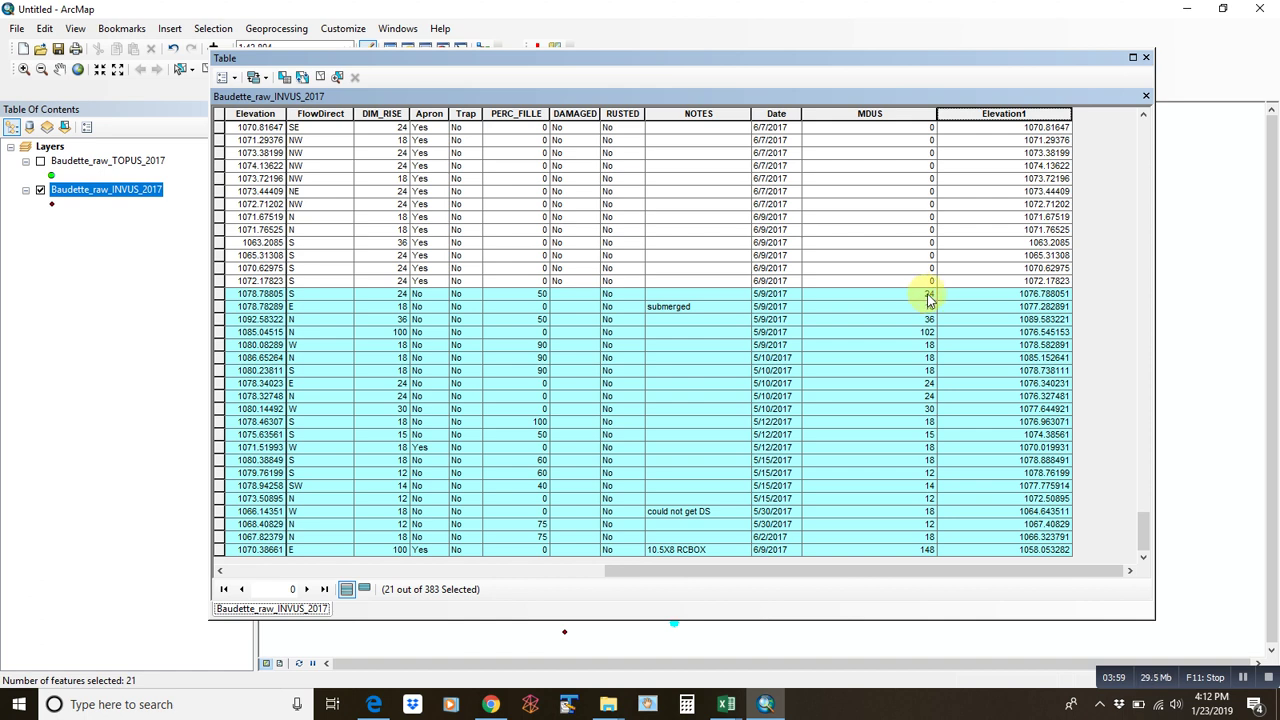
left_click(220, 294)
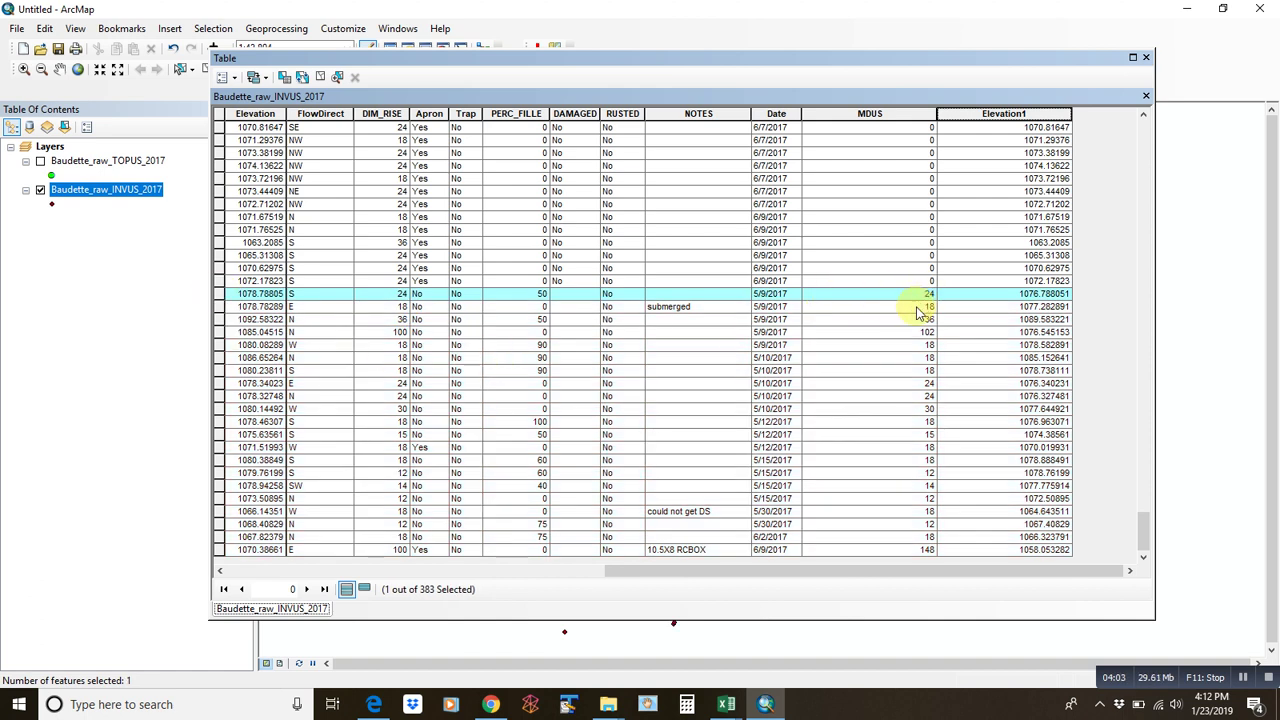